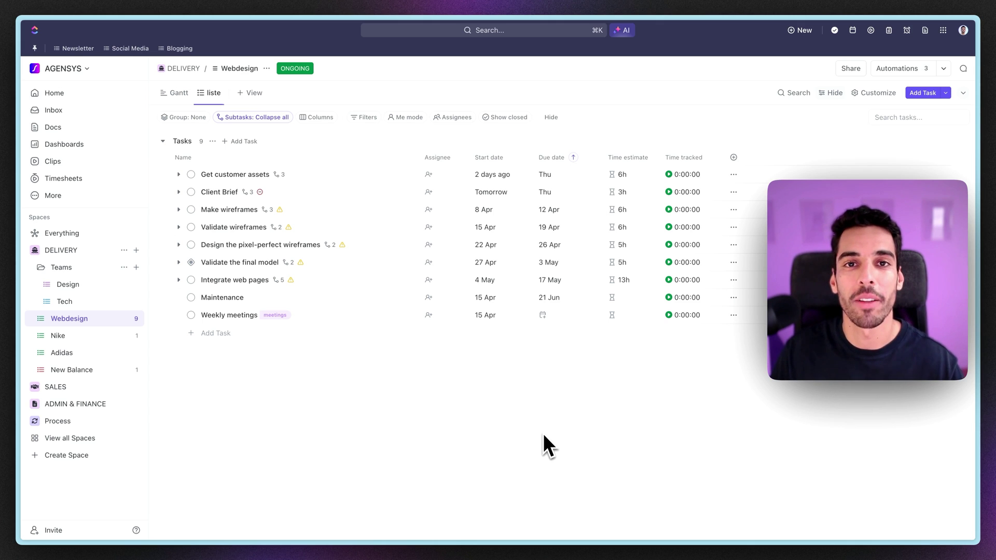
pyautogui.click(224, 182)
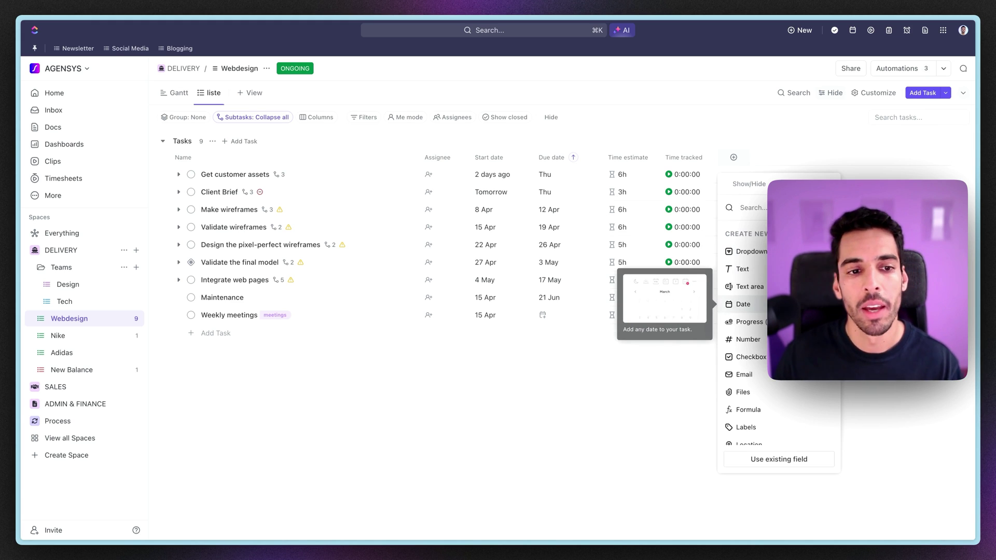
pyautogui.click(606, 430)
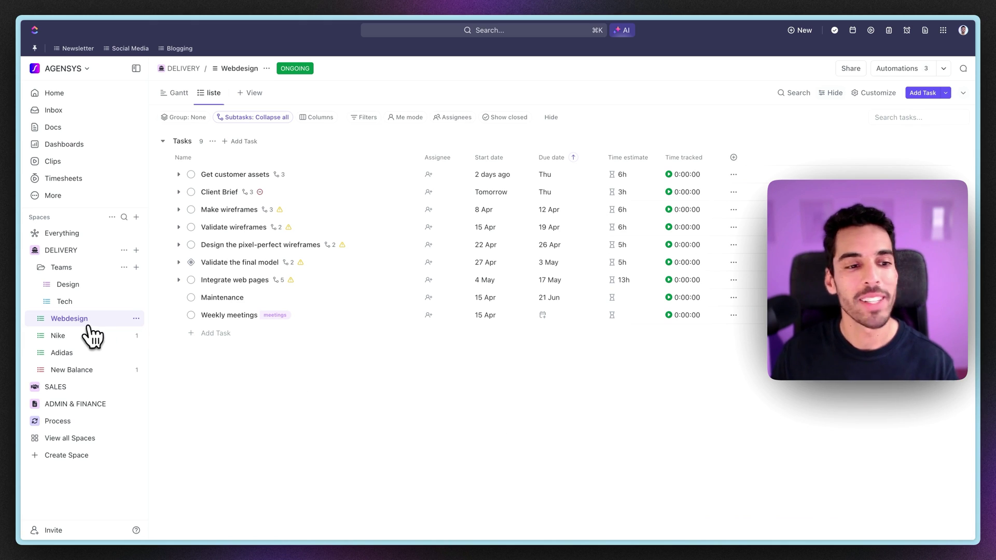
# Step: Expand the subtasks of Get customer assets and Client Brief, and view the details of the Get customer assets task
pyautogui.click(178, 175)
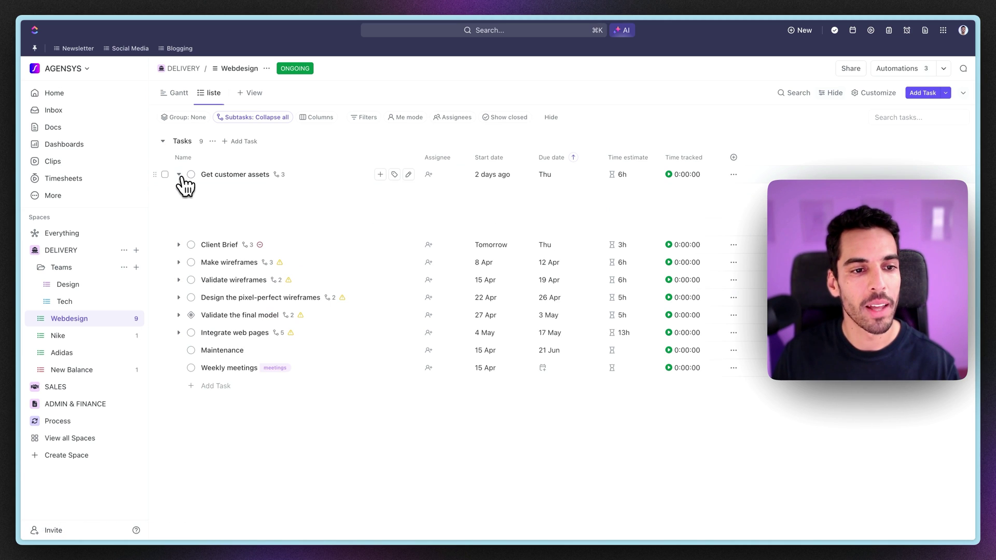
pyautogui.click(178, 244)
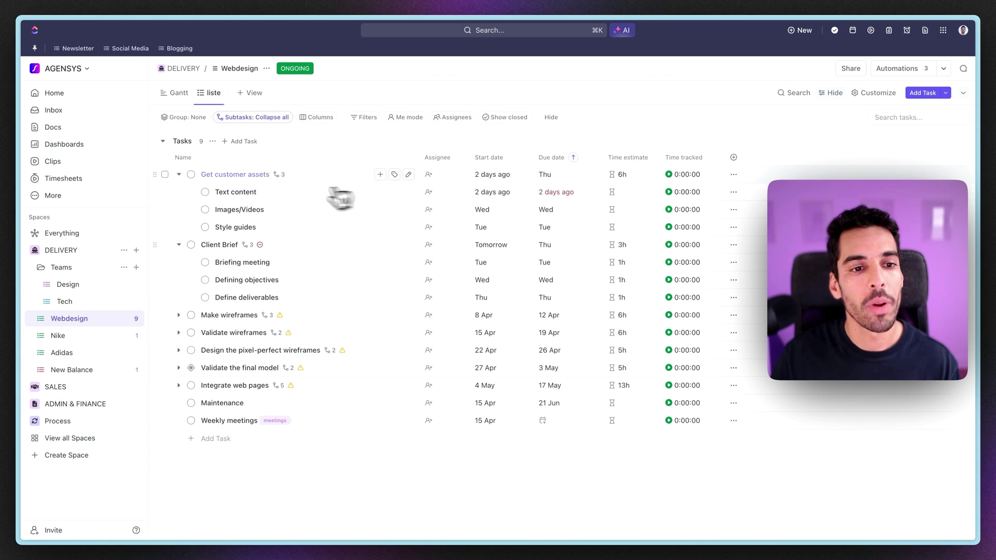
pyautogui.click(249, 175)
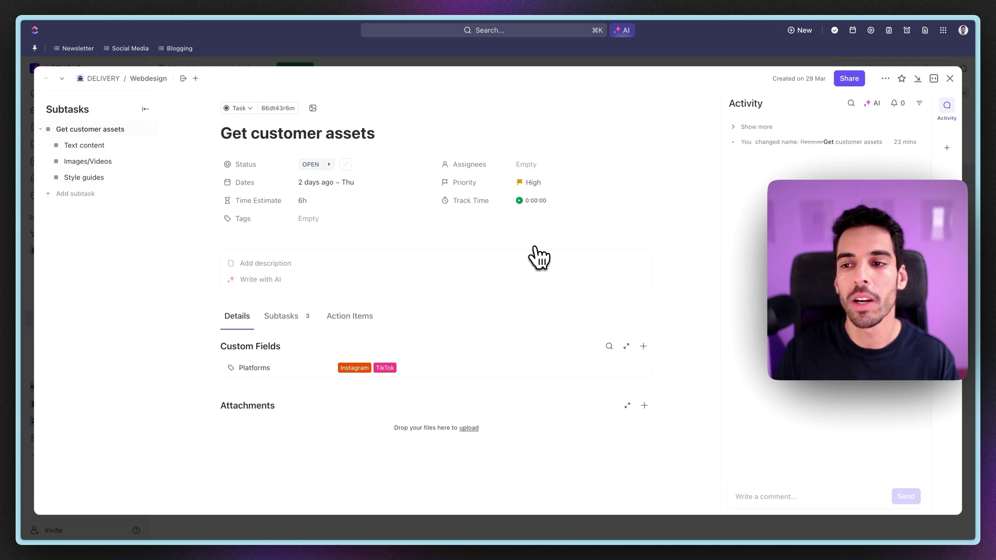
pyautogui.click(949, 79)
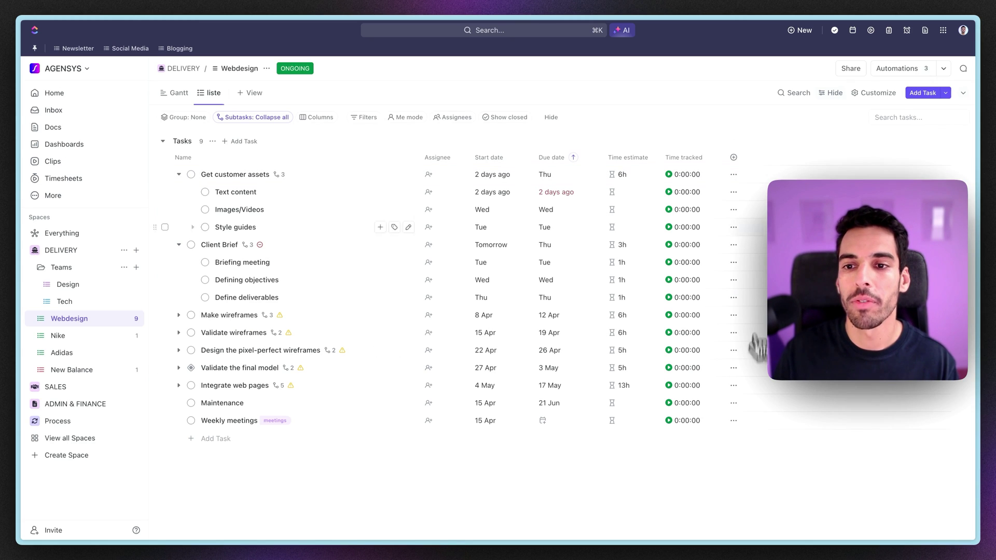
# Step: Define a new dropdown field named Team with the options Project, Design and Tech
pyautogui.click(733, 157)
pyautogui.scroll(-5, 755, 266)
pyautogui.scroll(5, 756, 271)
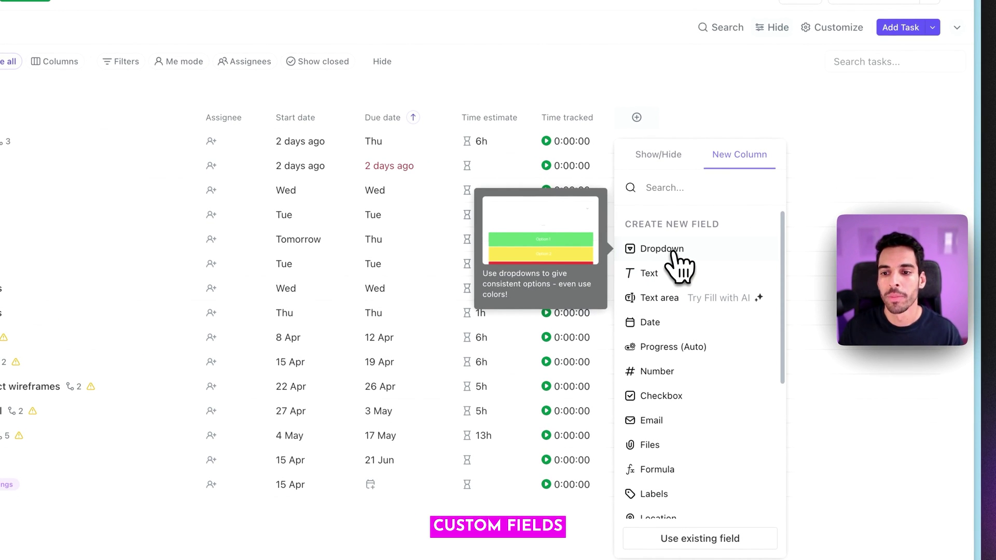
pyautogui.click(673, 251)
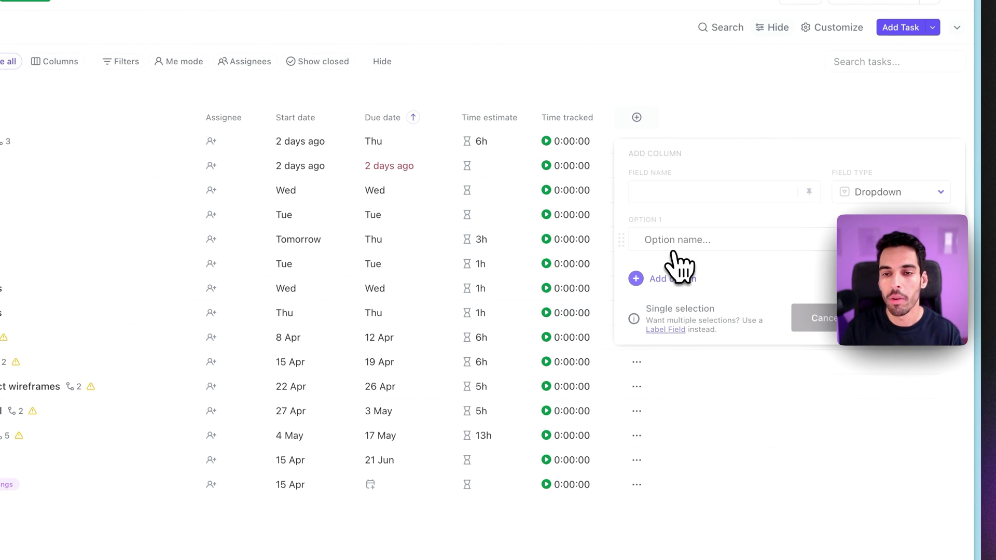
pyautogui.write('Team')
pyautogui.click(687, 241)
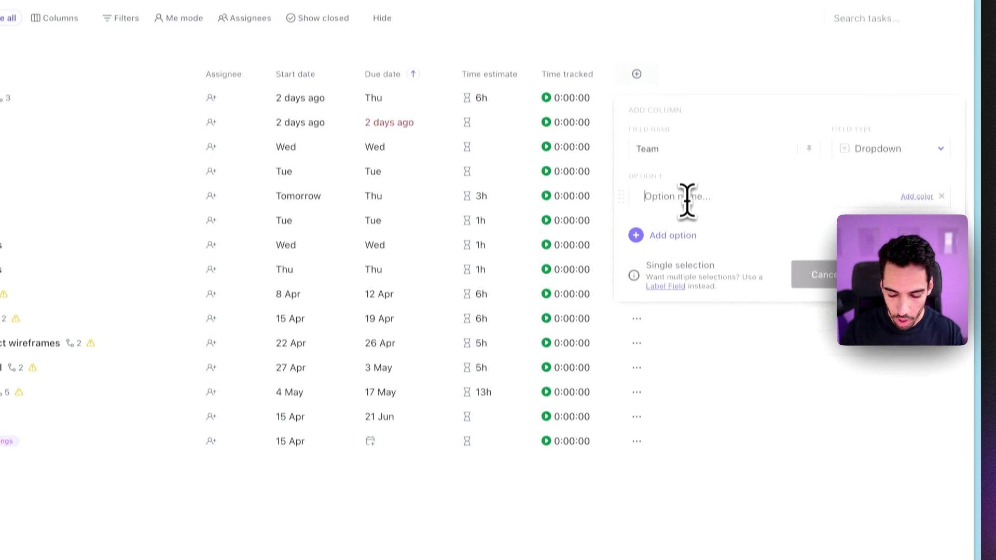
pyautogui.write('Project')
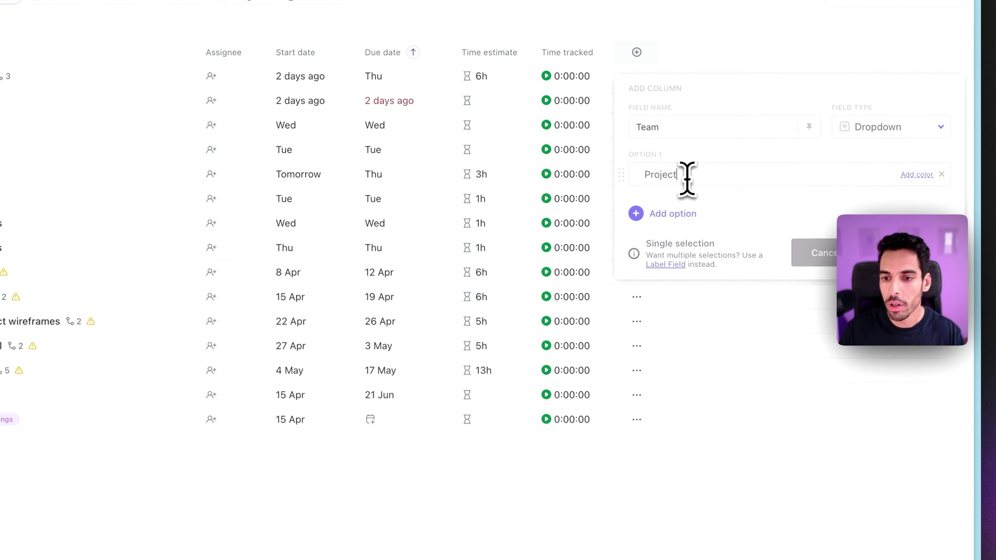
pyautogui.click(683, 214)
pyautogui.write('Design')
pyautogui.click(666, 262)
pyautogui.write('Tech')
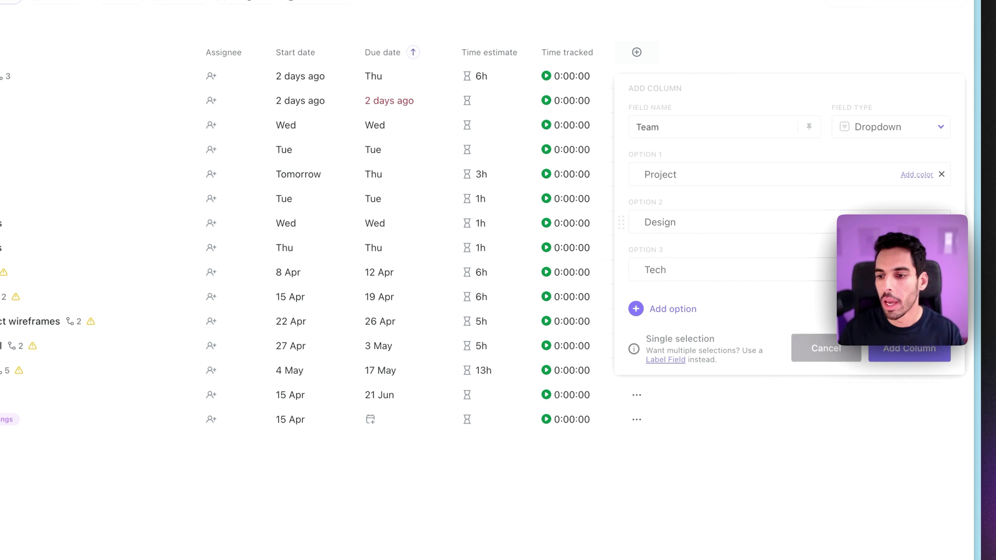
# Step: Colour the Project option yellow, Design blue and Tech magenta, and add the Team column to the list
pyautogui.click(912, 181)
pyautogui.click(851, 242)
pyautogui.click(916, 222)
pyautogui.click(840, 301)
pyautogui.click(917, 270)
pyautogui.click(819, 350)
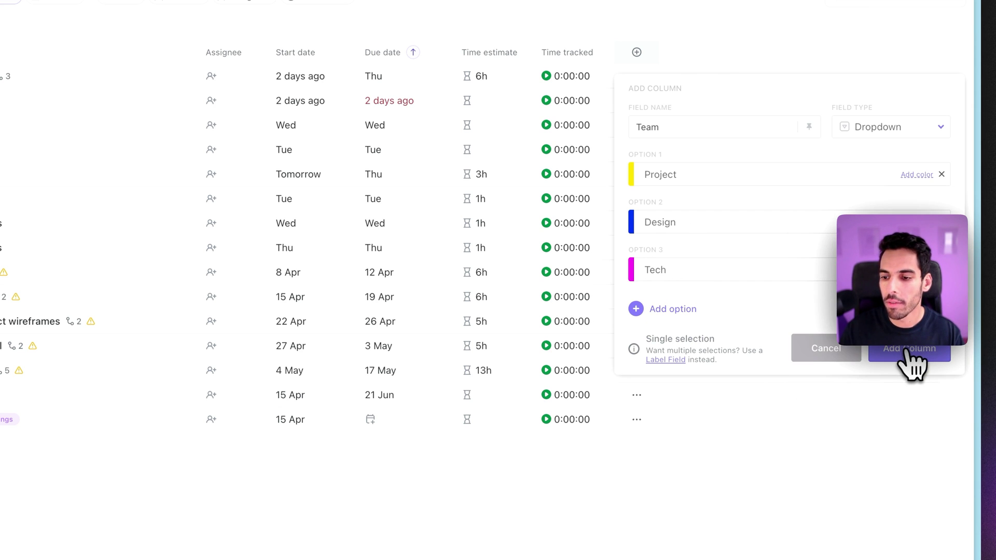
pyautogui.click(911, 358)
# Step: Collapse the expanded subtasks and set the team of Get customer assets and Client Brief to Project
pyautogui.click(172, 165)
pyautogui.click(175, 192)
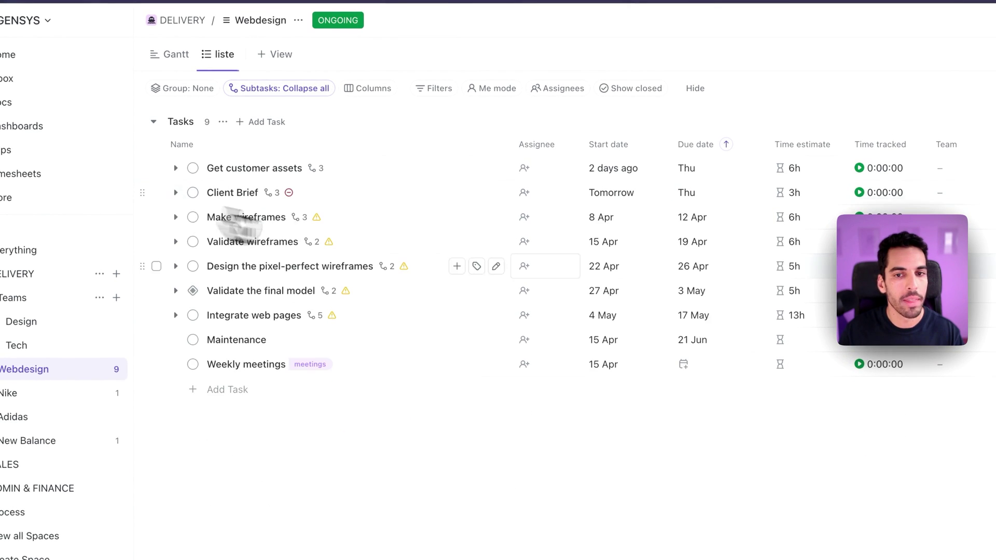
pyautogui.click(970, 170)
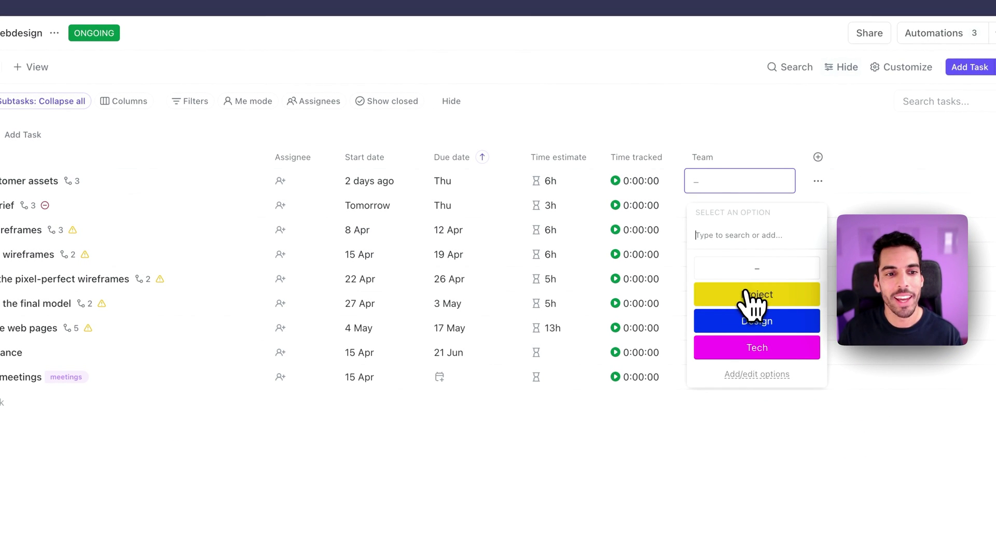
pyautogui.click(749, 298)
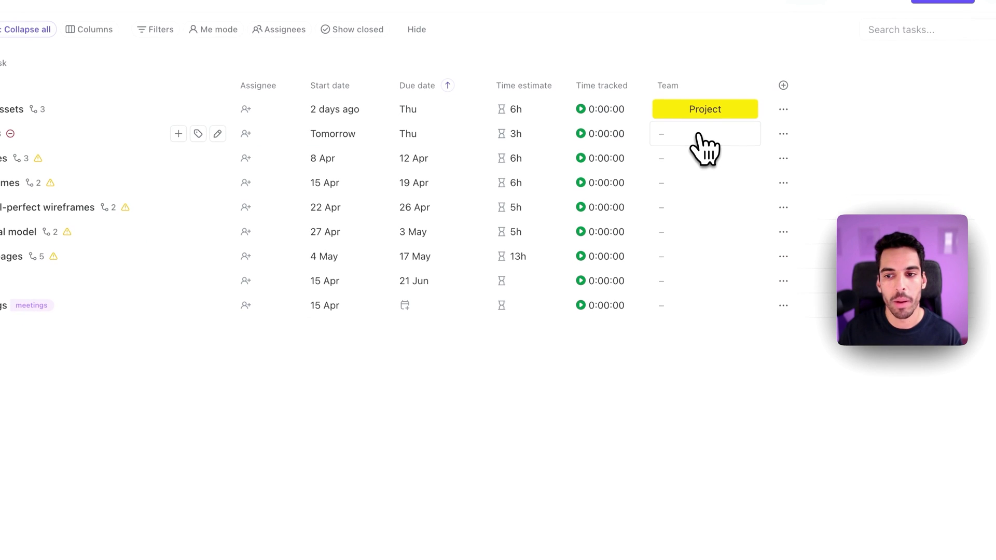
pyautogui.click(705, 148)
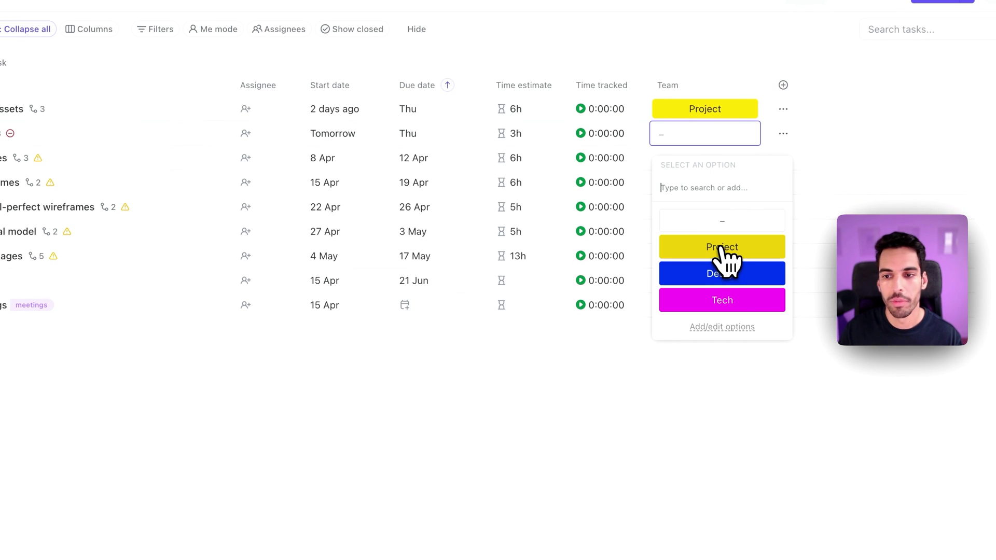
pyautogui.click(724, 249)
# Step: Set the team of Make wireframes, Validate wireframes and Design the pixel-perfect wireframes to Design
pyautogui.click(725, 301)
pyautogui.click(694, 186)
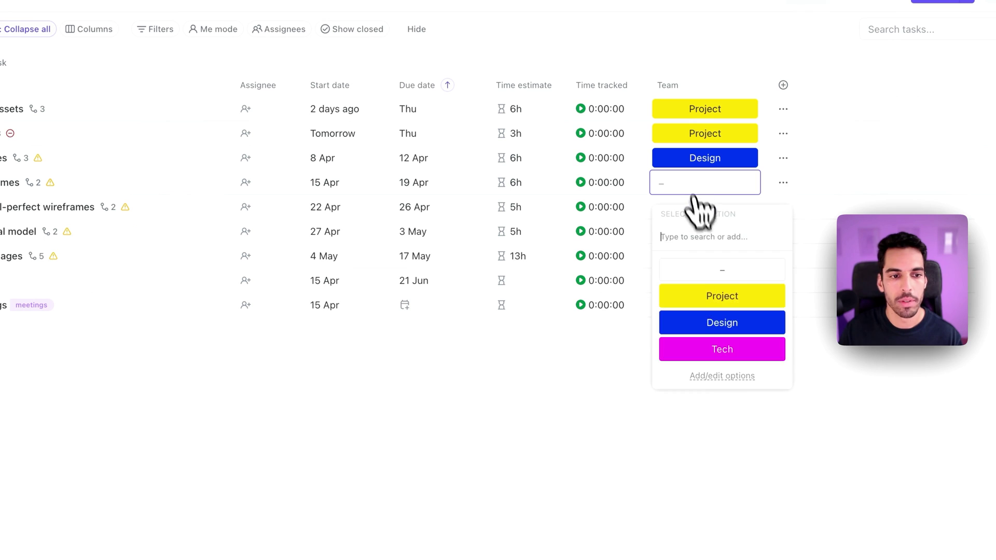
pyautogui.click(726, 322)
pyautogui.click(676, 210)
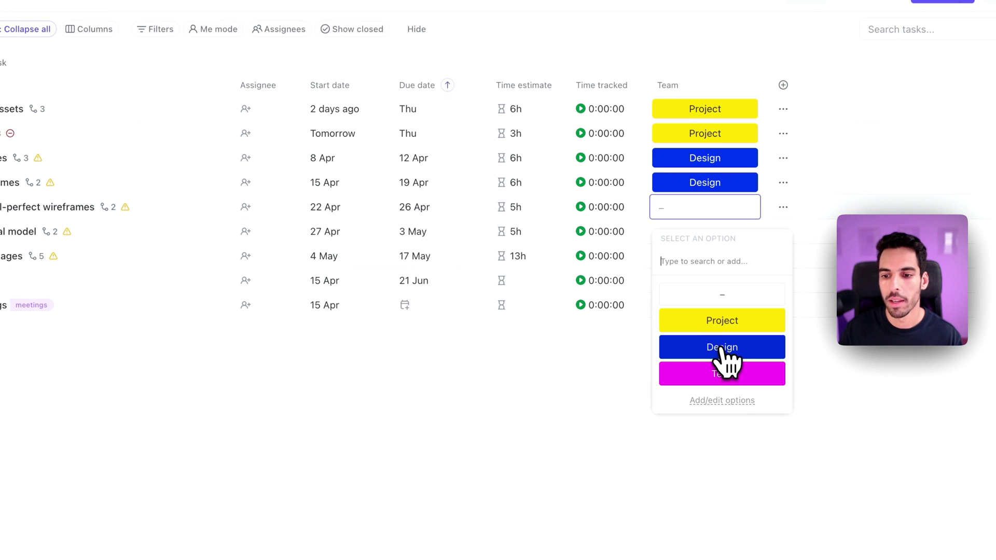
pyautogui.click(726, 346)
# Step: Assign Validate the final model and Weekly meetings to the Project team, and Integrate web pages and Maintenance to Tech
pyautogui.click(689, 231)
pyautogui.click(725, 344)
pyautogui.click(689, 259)
pyautogui.click(706, 421)
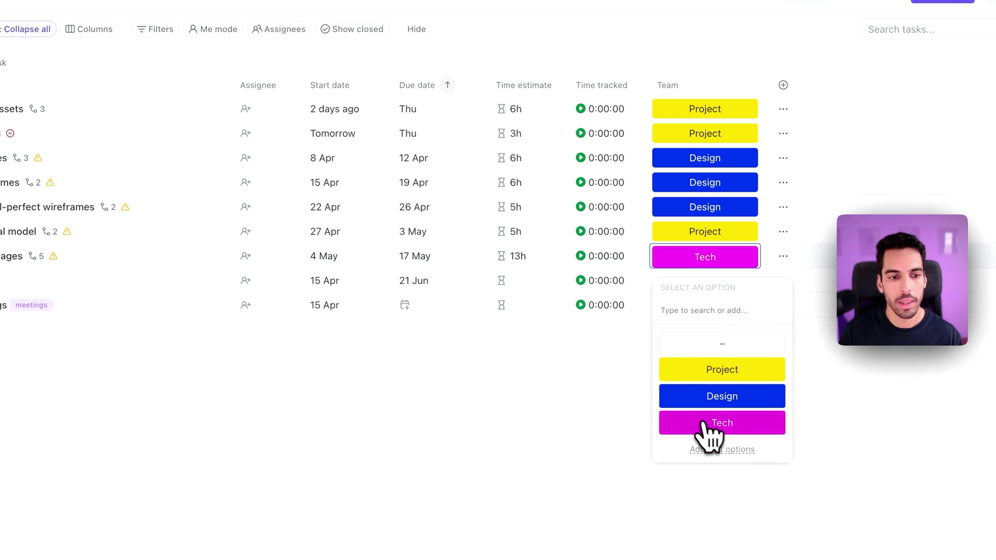
pyautogui.click(669, 306)
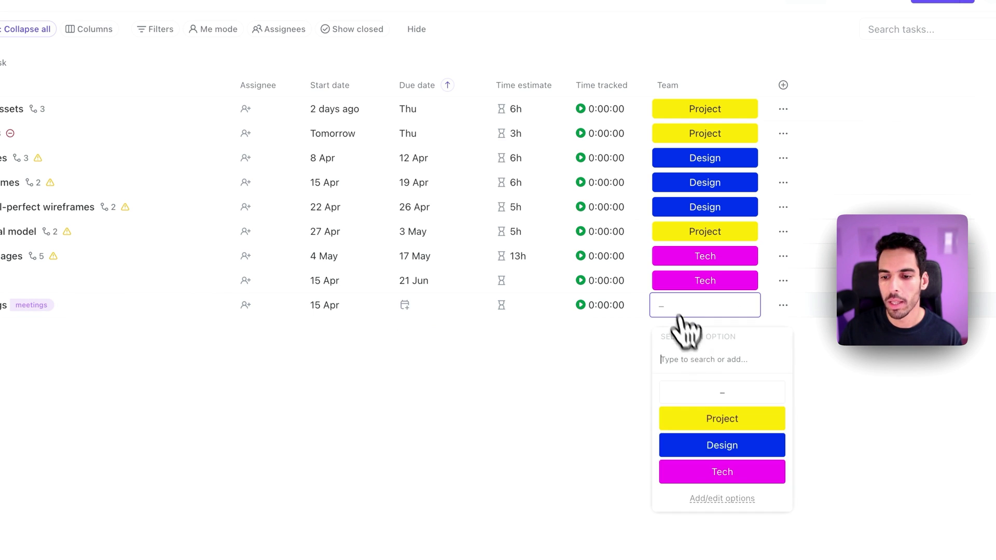
pyautogui.click(704, 418)
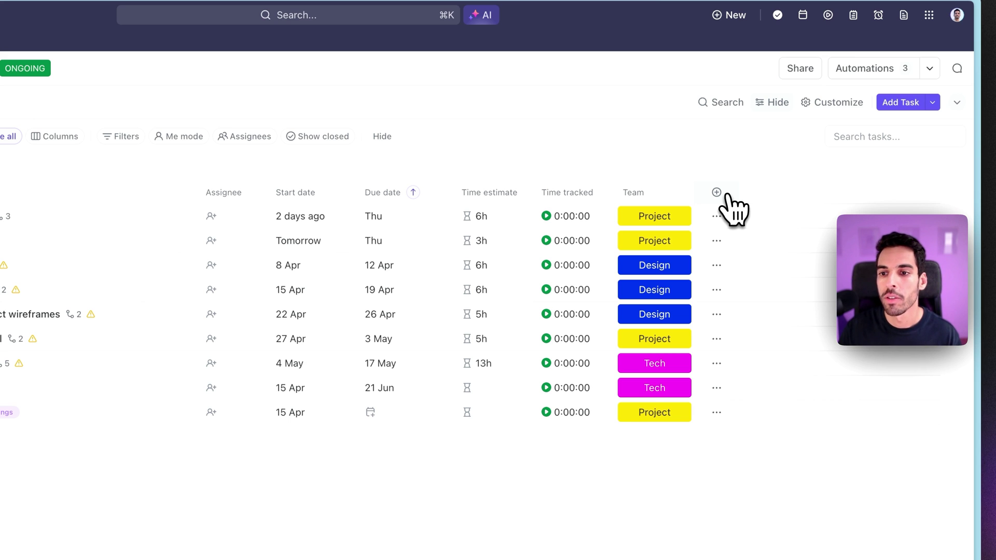
# Step: Add a Phase dropdown column with Onboarding, Conception and Delivery options, and set Get customer assets and Client Brief to Onboarding
pyautogui.click(724, 197)
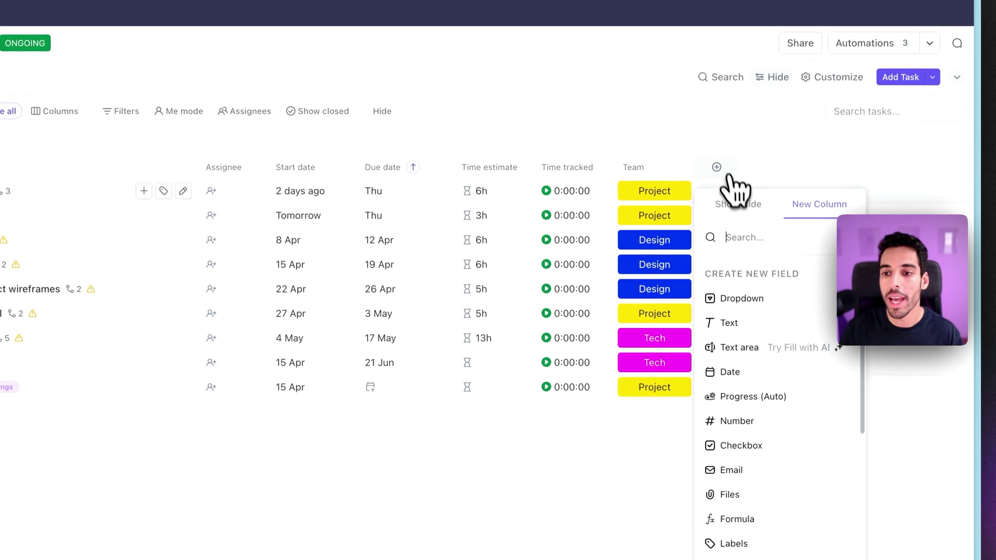
pyautogui.click(747, 295)
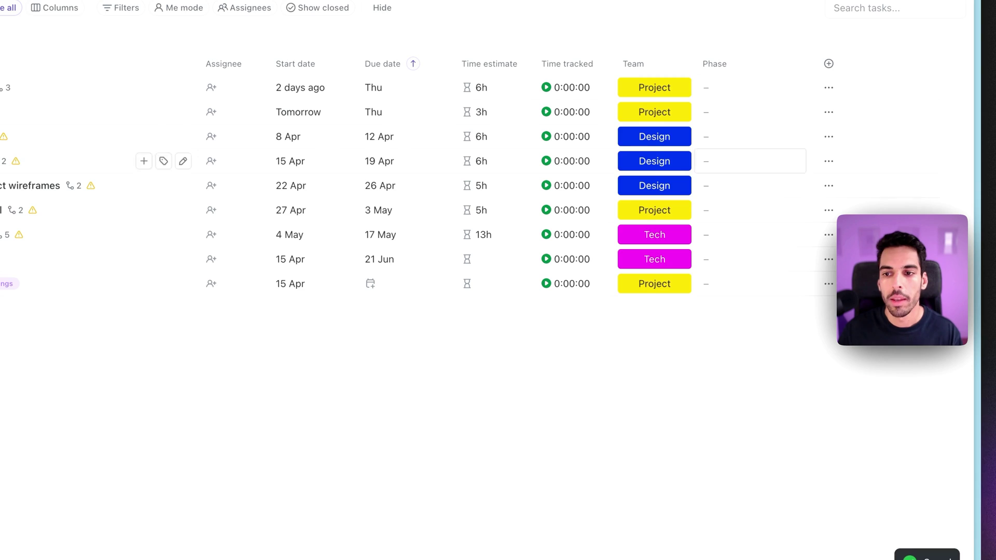
pyautogui.click(783, 120)
pyautogui.click(784, 226)
pyautogui.click(769, 139)
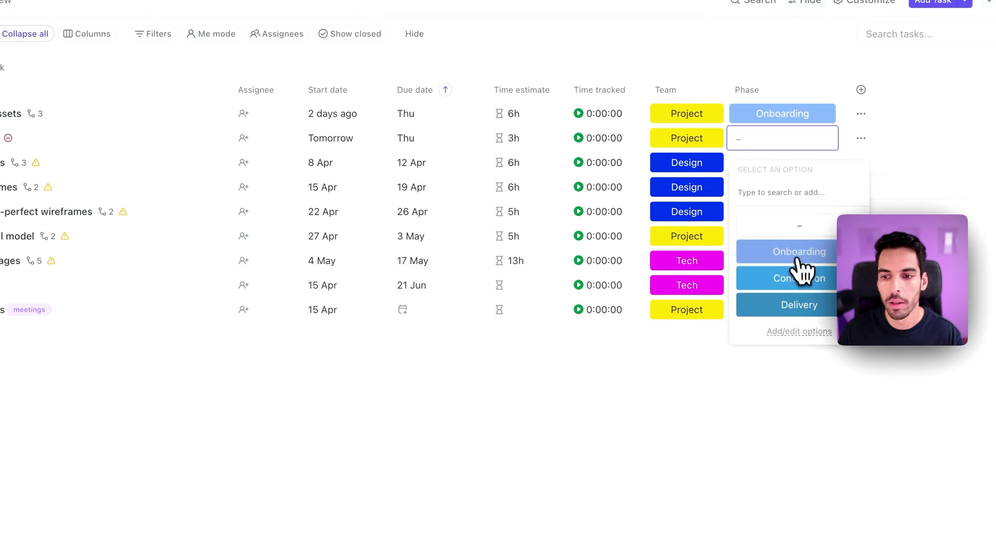
pyautogui.click(798, 259)
# Step: Set the phase of the tasks from Make wireframes through Integrate web pages to Conception
pyautogui.click(782, 163)
pyautogui.click(799, 303)
pyautogui.click(752, 192)
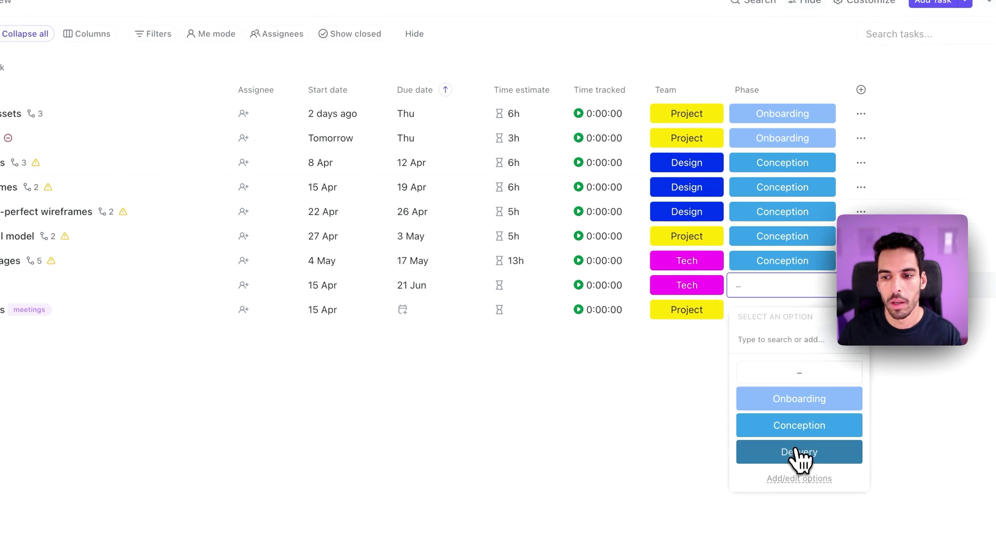
# Step: Set the phase of Maintenance, Weekly meetings and Validate the final model to Delivery
pyautogui.click(799, 450)
pyautogui.click(758, 322)
pyautogui.click(798, 475)
pyautogui.click(773, 242)
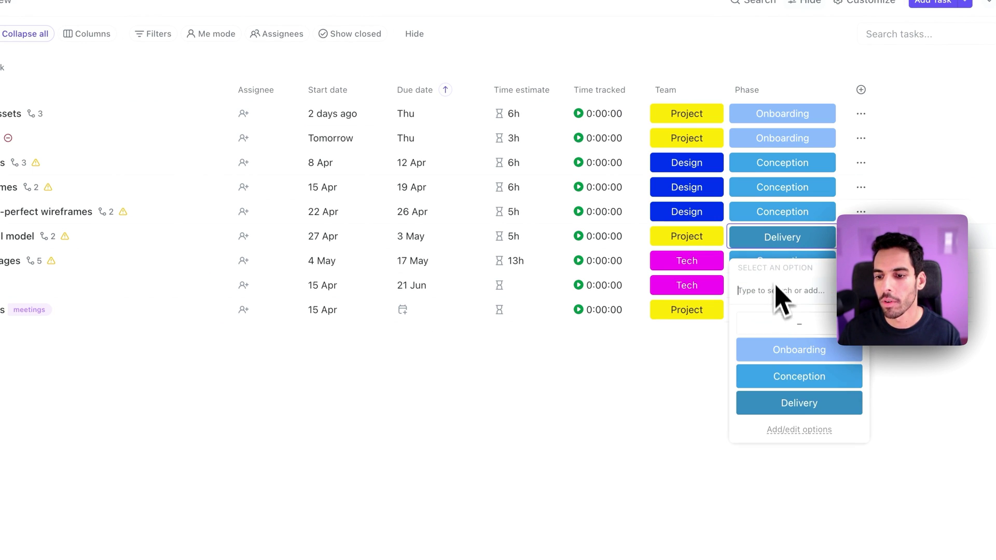
pyautogui.click(799, 403)
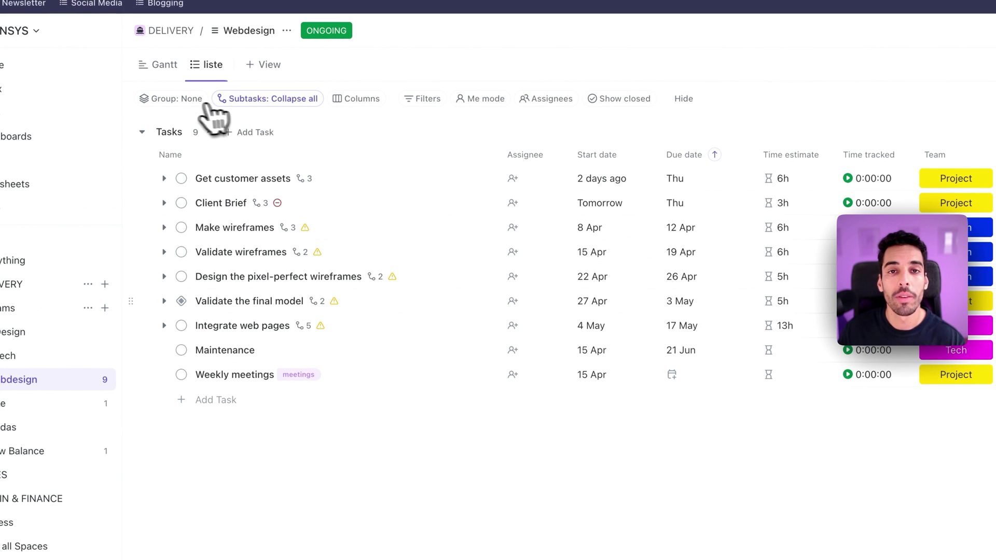
# Step: Group the task list by the Phase custom field
pyautogui.click(180, 101)
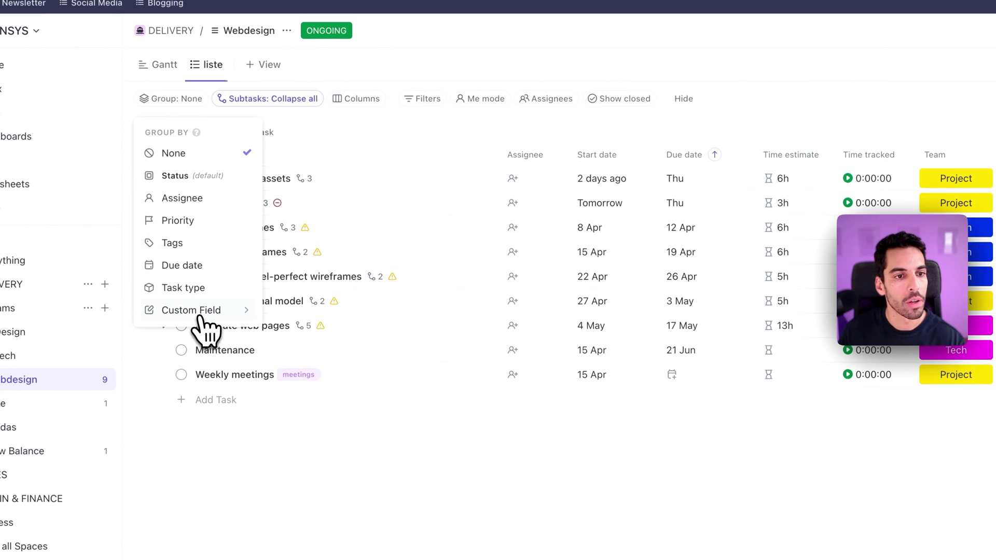
pyautogui.moveTo(216, 327)
pyautogui.click(306, 314)
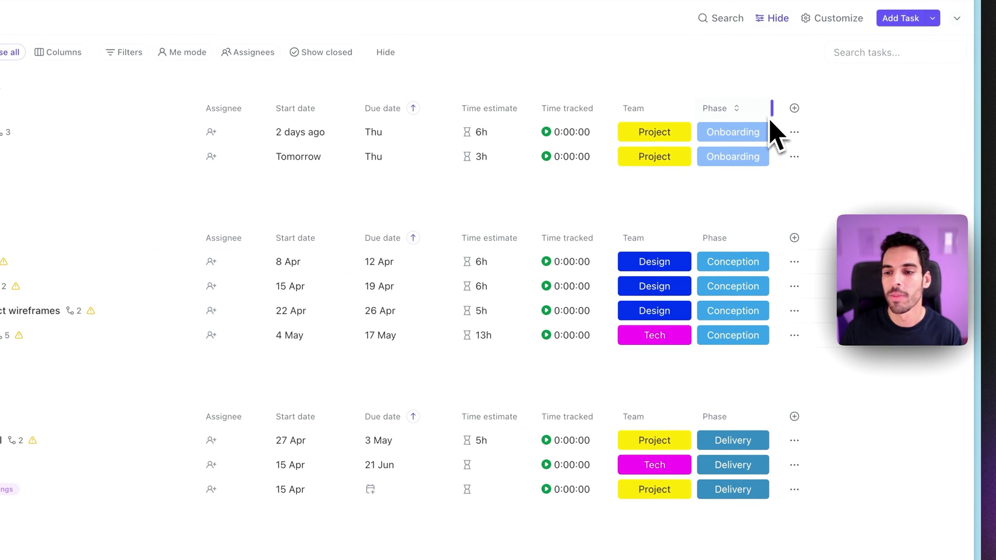
# Step: Add a formula column named Time difference to the task list
pyautogui.click(793, 108)
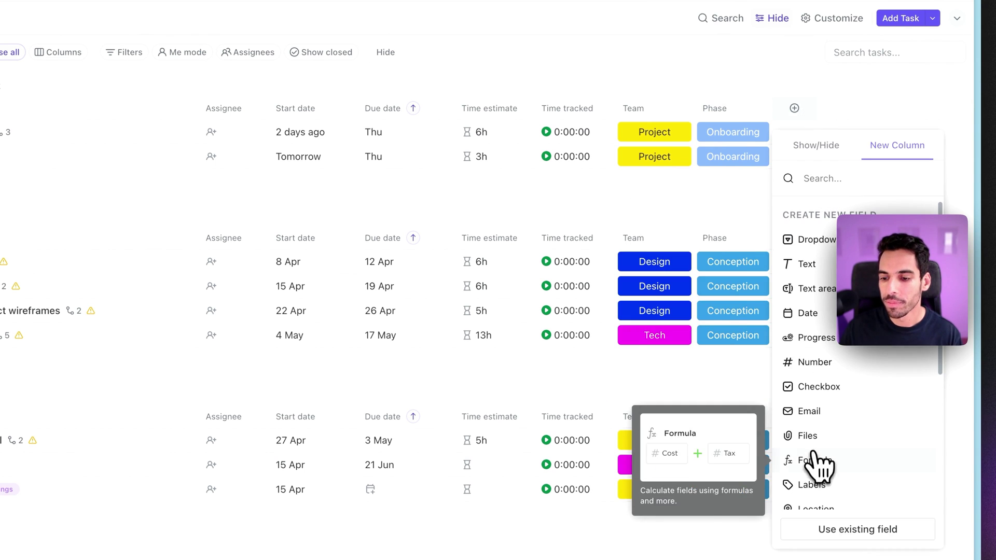
pyautogui.scroll(-5, 830, 446)
pyautogui.click(824, 228)
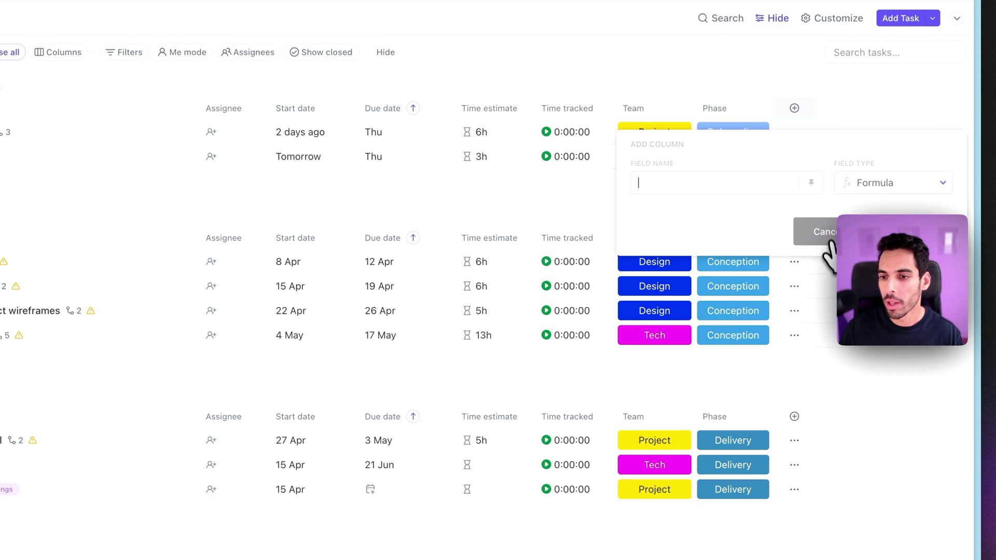
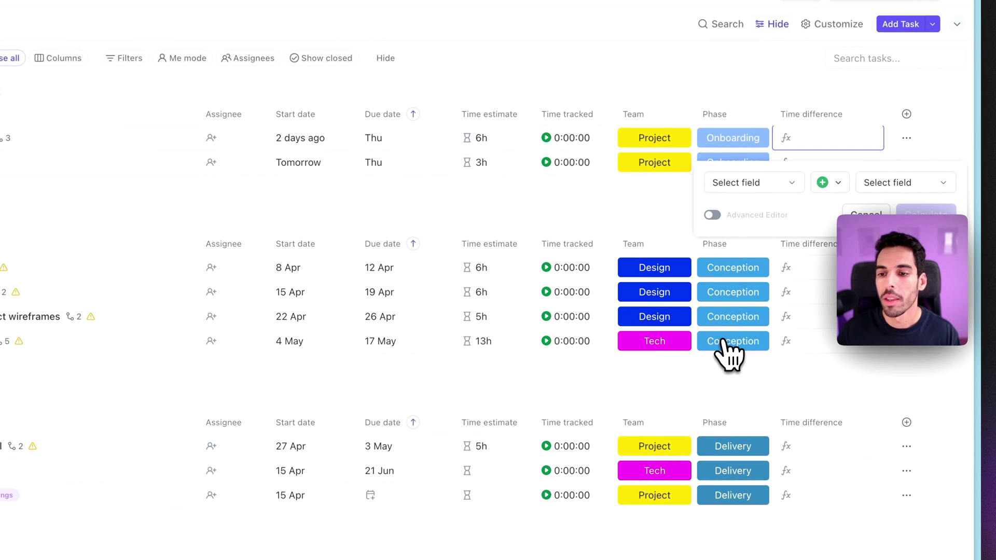
# Step: Set the Time difference formula to time estimated in hours minus time tracked in hours and calculate it
pyautogui.click(711, 215)
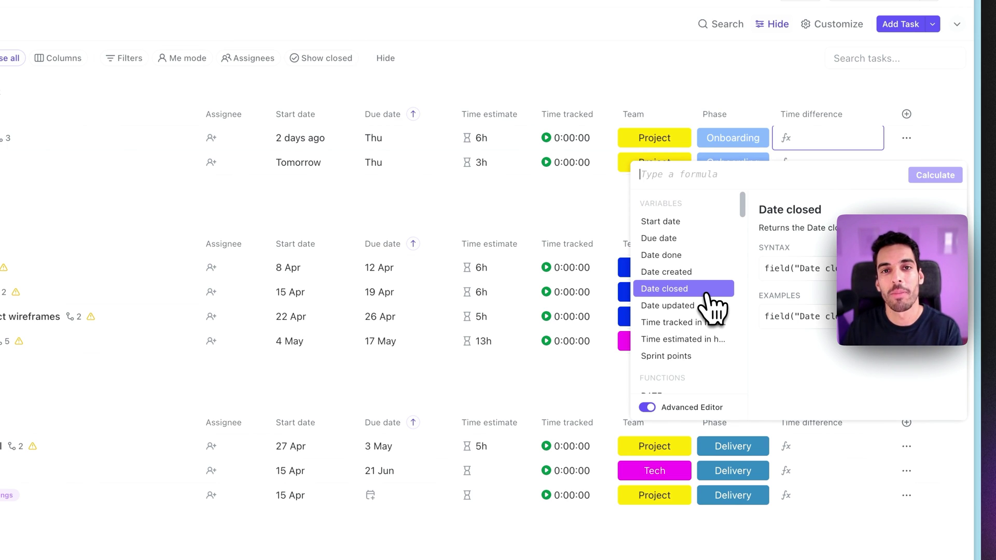
pyautogui.click(671, 408)
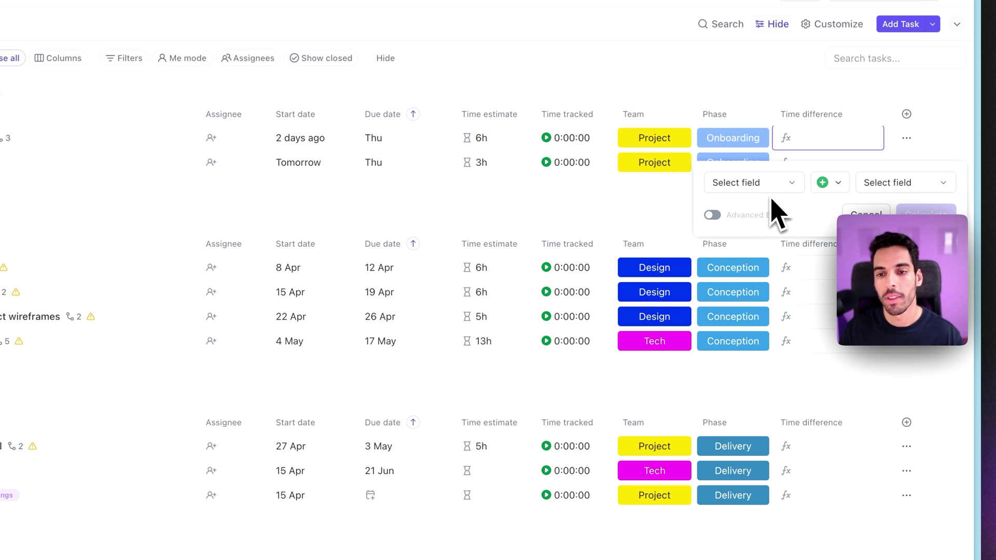
pyautogui.click(762, 186)
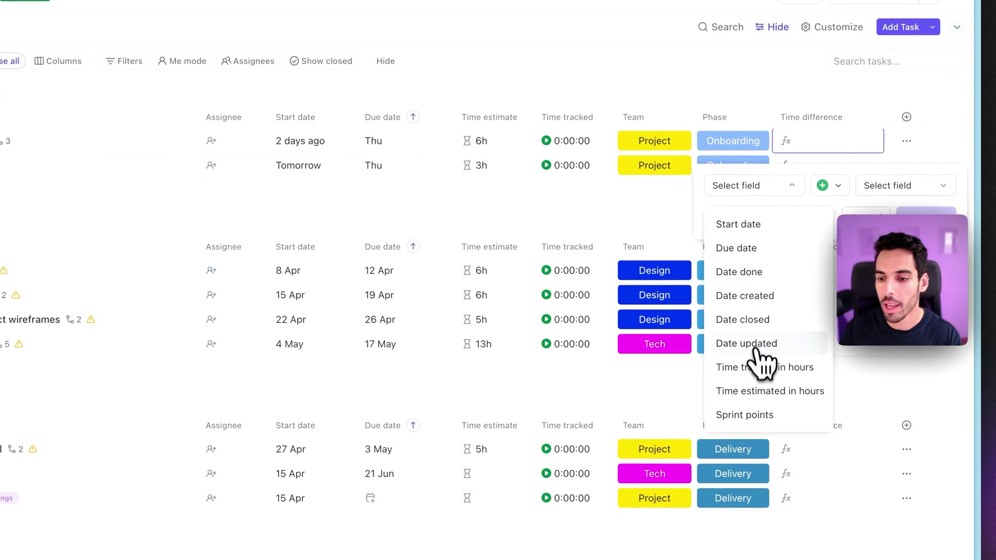
pyautogui.click(762, 390)
pyautogui.click(829, 186)
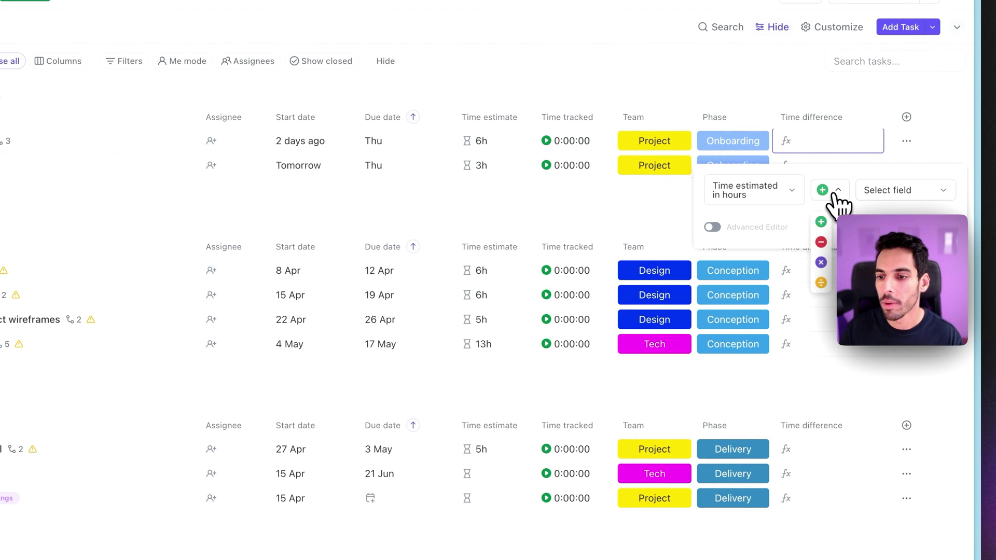
pyautogui.click(822, 241)
pyautogui.click(889, 192)
pyautogui.click(892, 374)
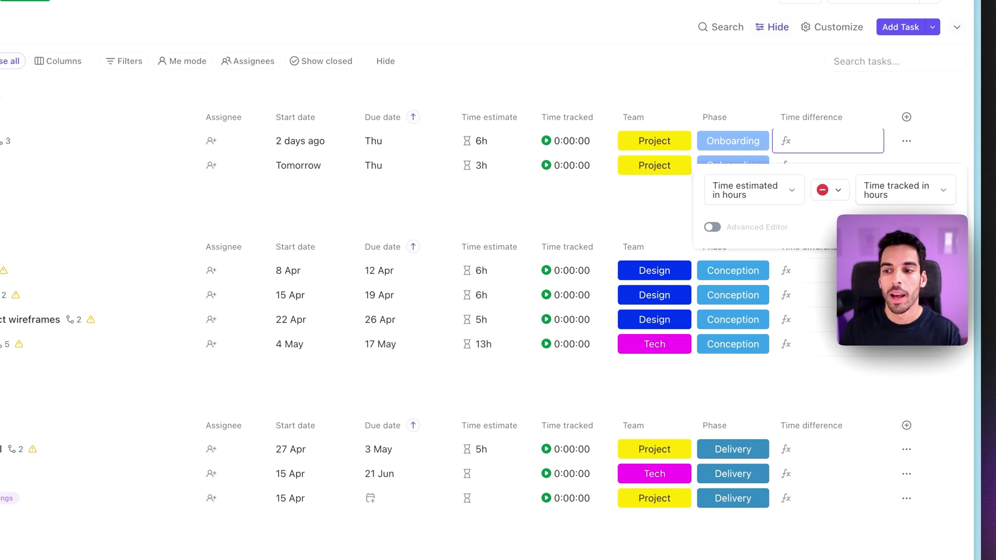
pyautogui.click(822, 400)
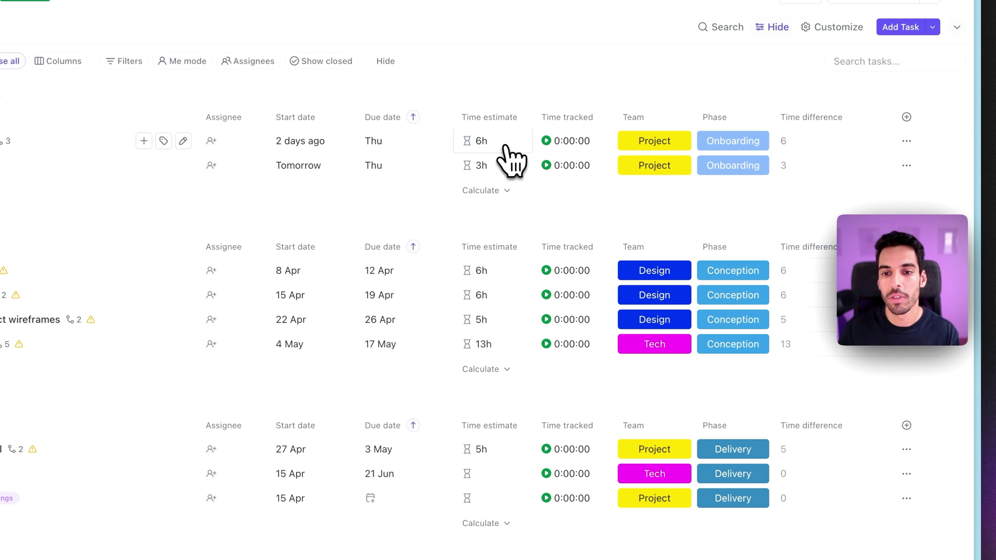
# Step: Move the Time difference column between Time tracked and Team in the Onboarding group and make it narrower
pyautogui.moveTo(806, 118); pyautogui.dragTo(662, 124)
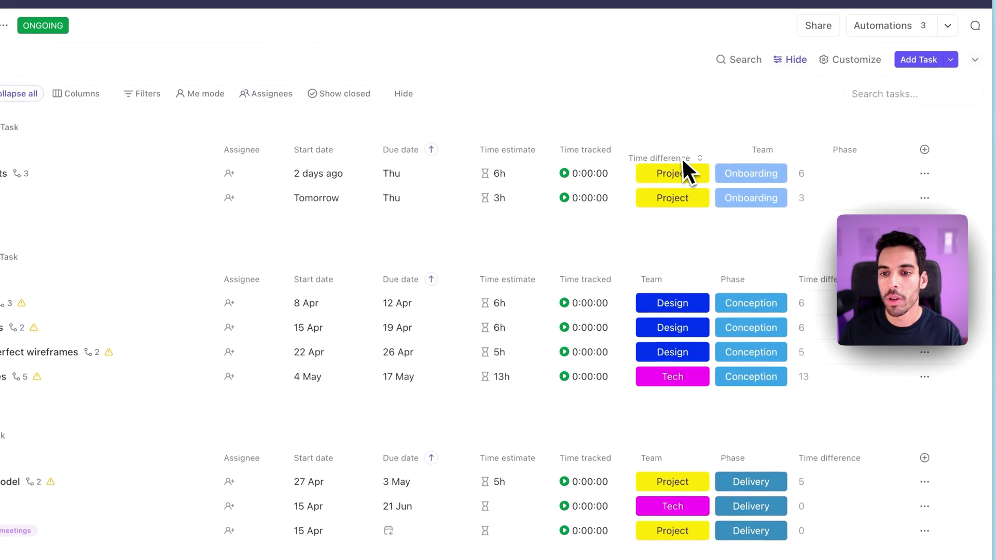
pyautogui.moveTo(681, 157)
pyautogui.mouseDown()
pyautogui.moveTo(691, 162)
pyautogui.moveTo(667, 160)
pyautogui.mouseUp()
pyautogui.moveTo(740, 151); pyautogui.dragTo(695, 150)
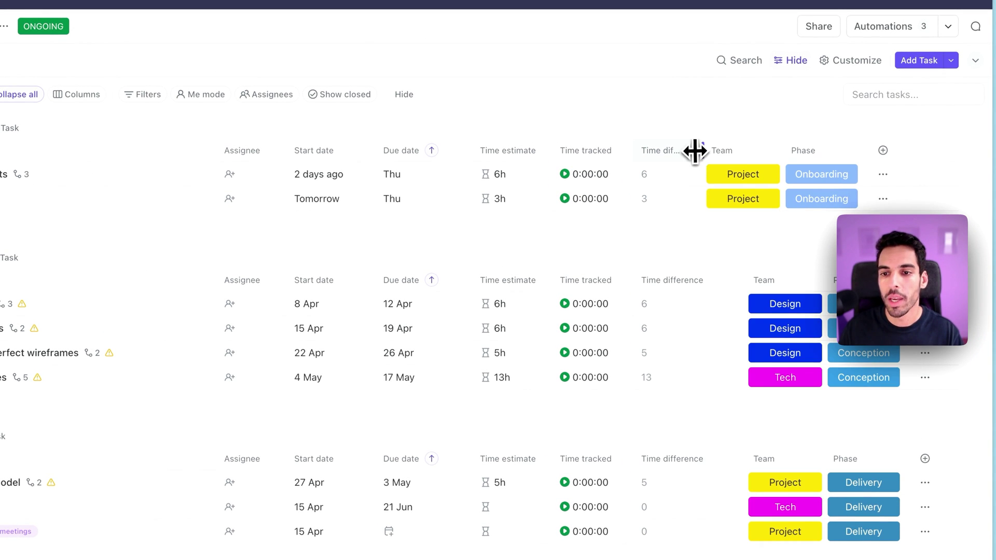
# Step: Log 6h of tracked time on Get customer assets and calculate the sum of the Time difference column
pyautogui.click(578, 176)
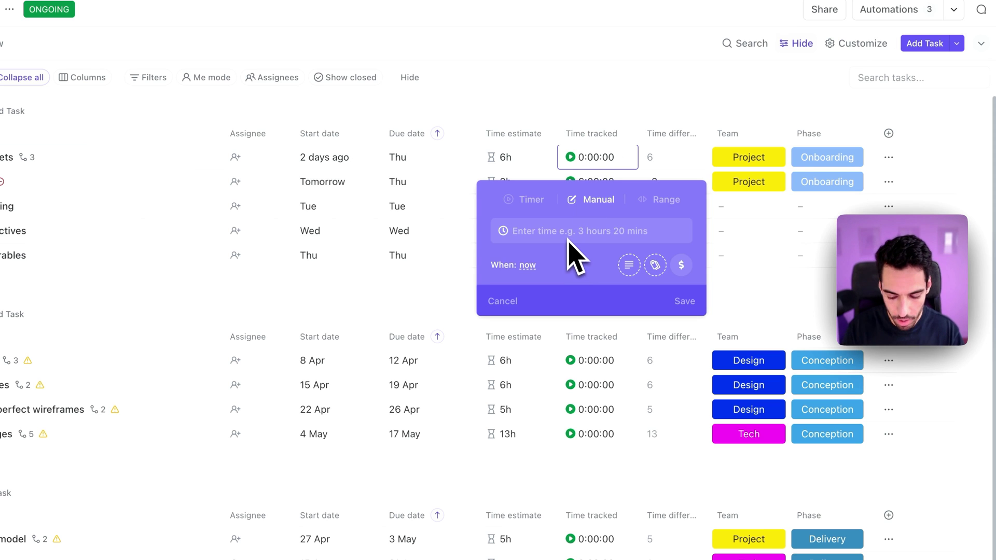
pyautogui.write('6h')
pyautogui.click(542, 269)
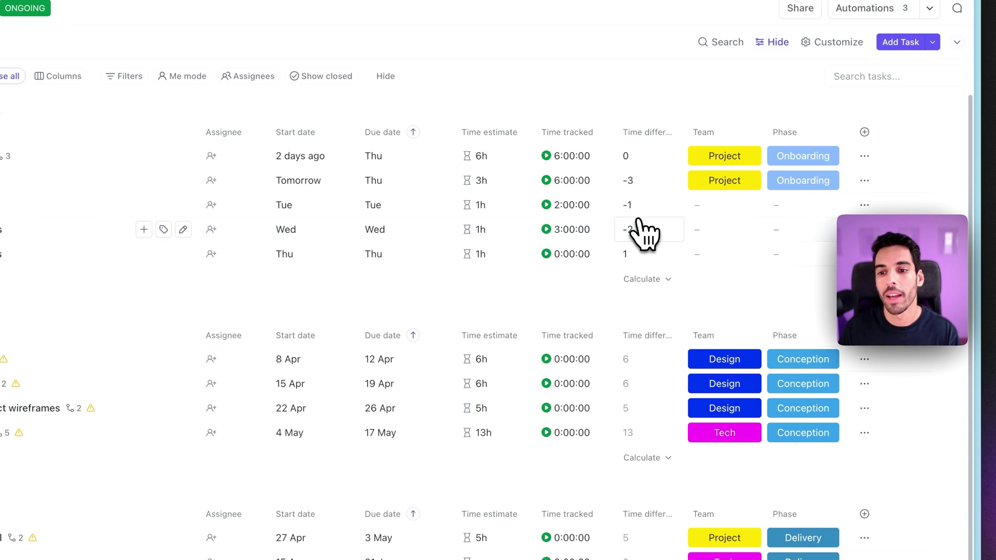
pyautogui.click(647, 281)
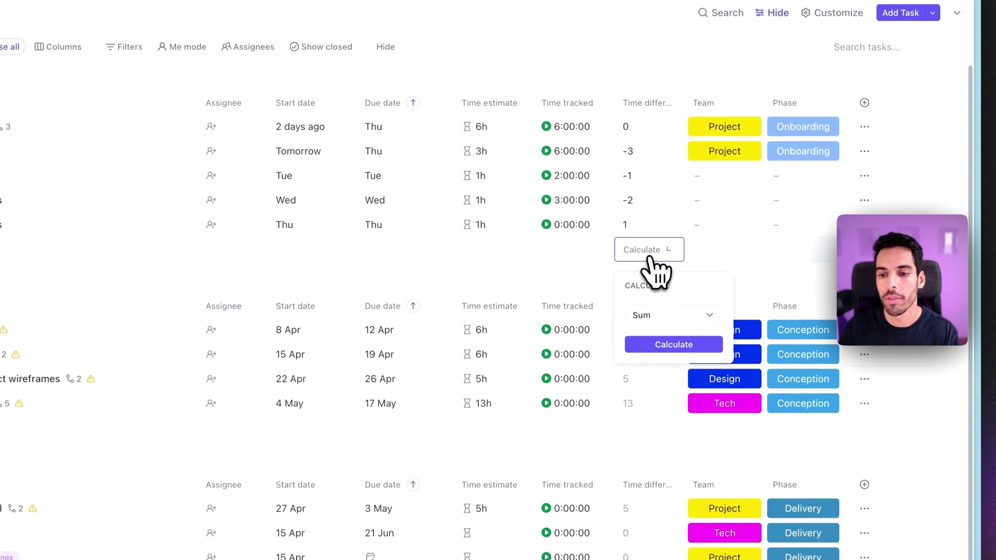
pyautogui.click(667, 344)
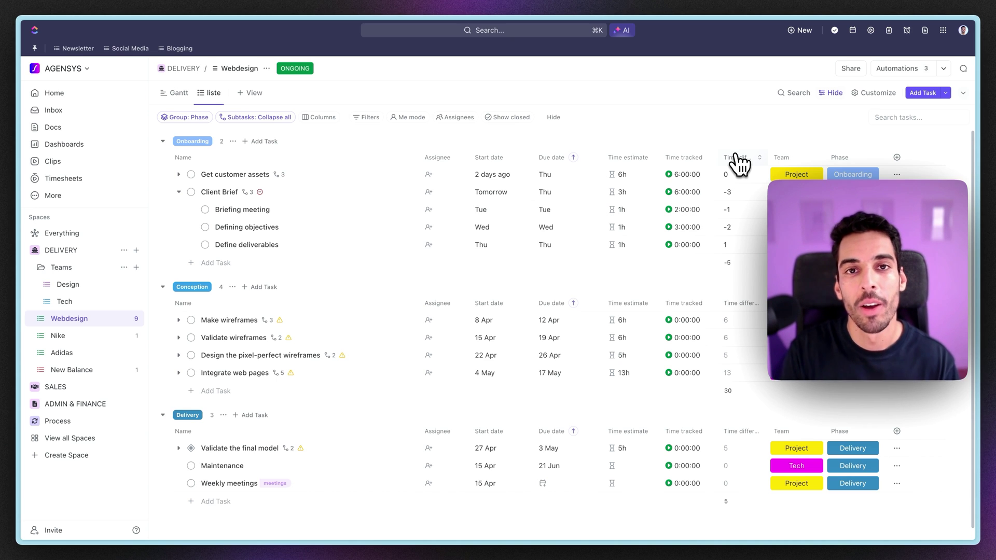
# Step: Add a subtask named "Weekly - Week Number" under the Weekly meetings task
pyautogui.scroll(-1, 512, 237)
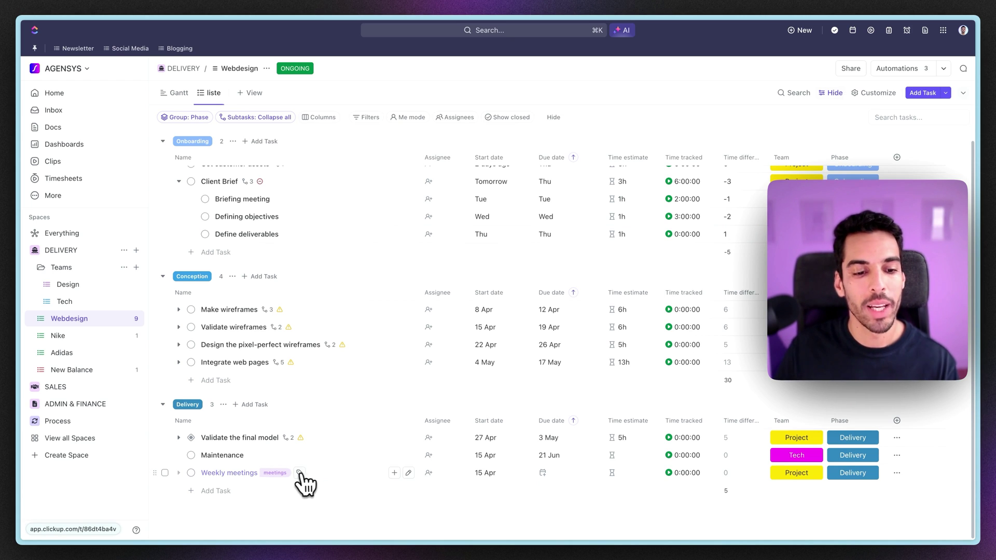
pyautogui.click(395, 473)
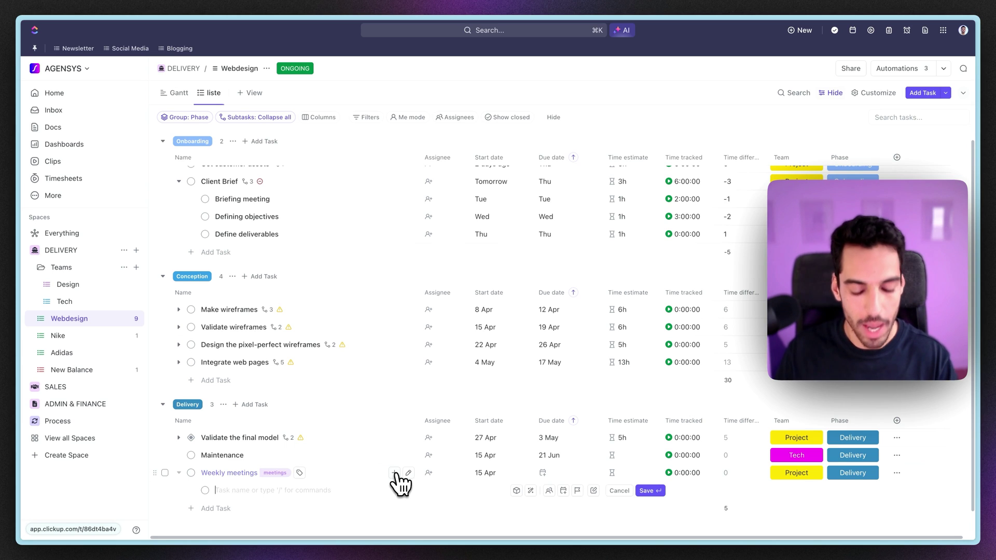
pyautogui.write('Weekly -')
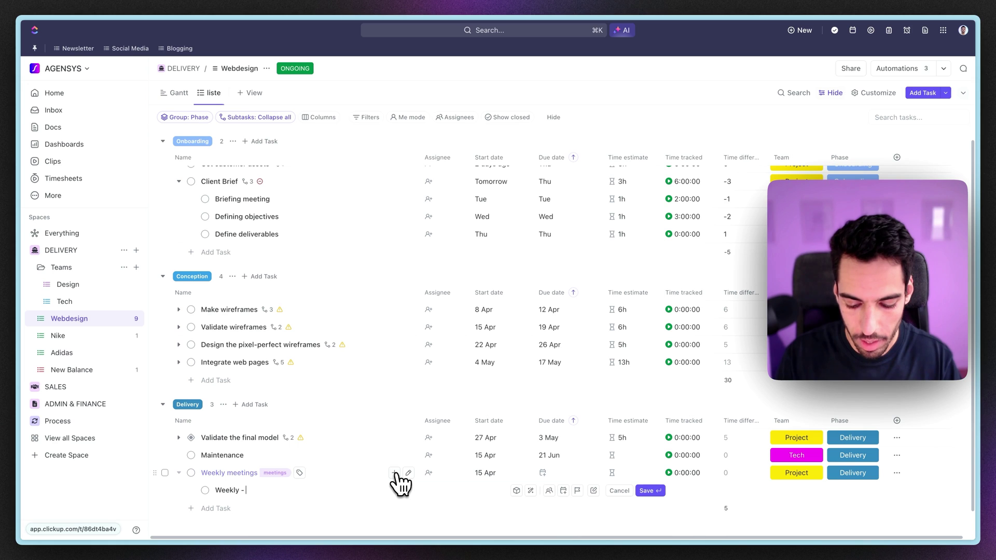
pyautogui.write(' Week Numbe')
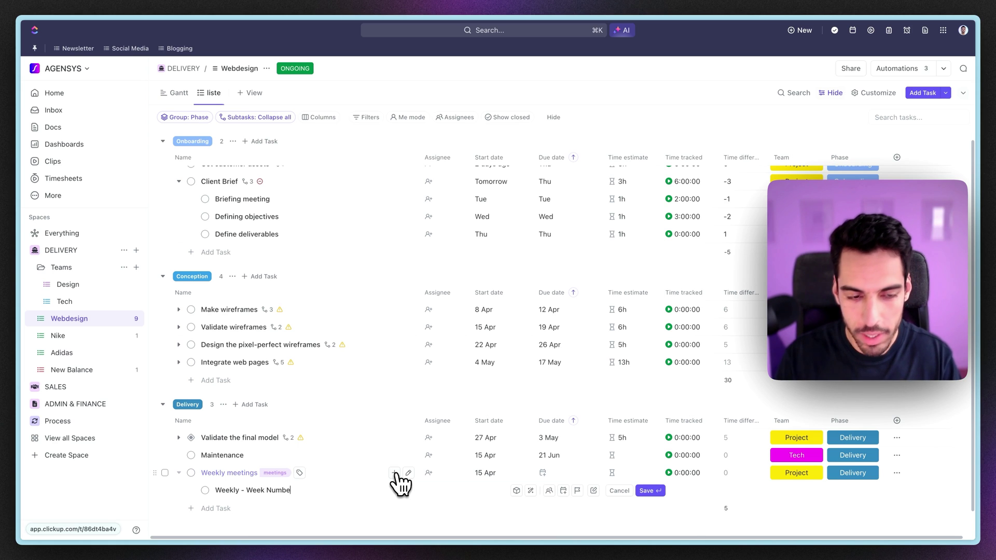
pyautogui.write('r')
pyautogui.press('Return')
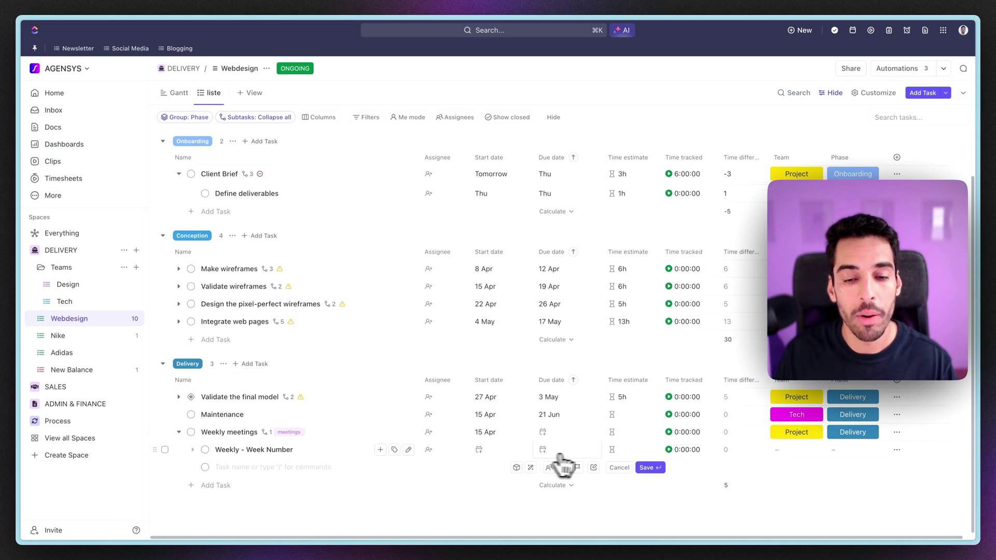
# Step: Set the due date of the Weekly - Week Number subtask to 8 April 2024
pyautogui.click(580, 452)
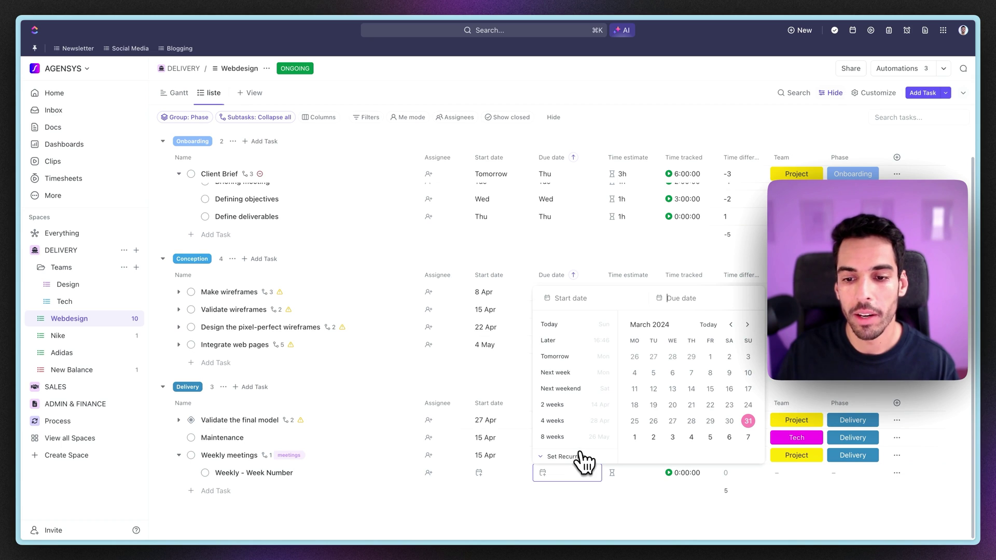
pyautogui.click(747, 324)
pyautogui.click(636, 373)
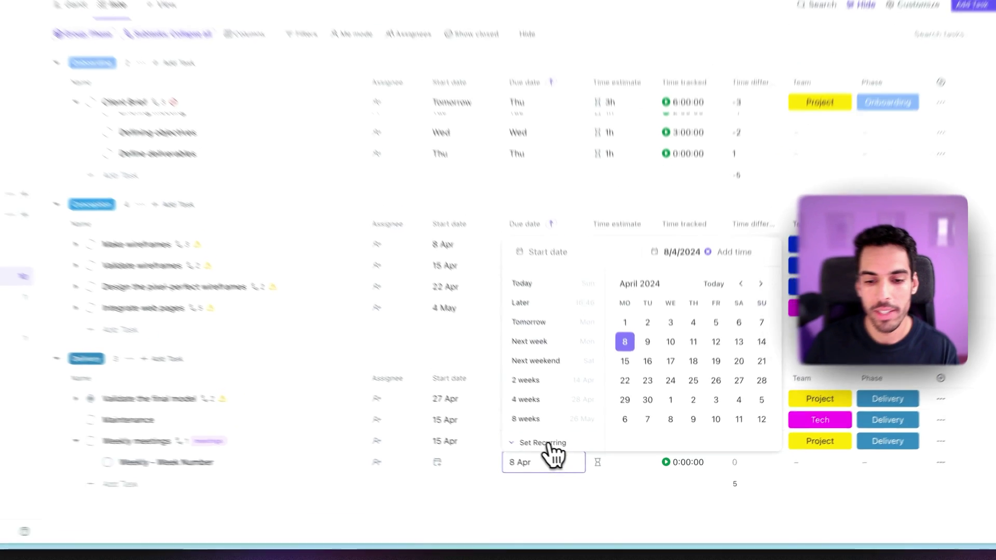
# Step: Make the Weekly - Week Number subtask recur weekly on schedule, with its status updated to Open
pyautogui.click(594, 457)
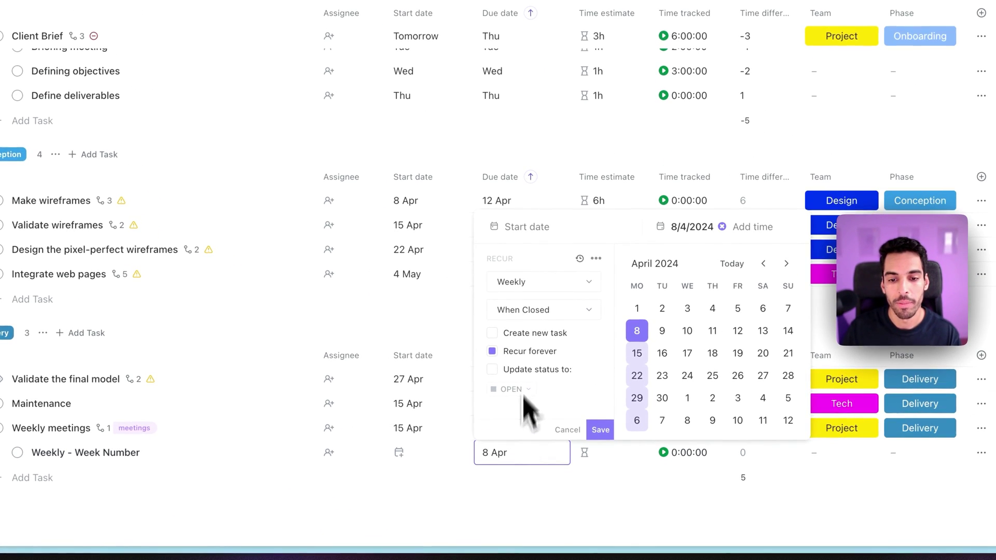
pyautogui.click(521, 287)
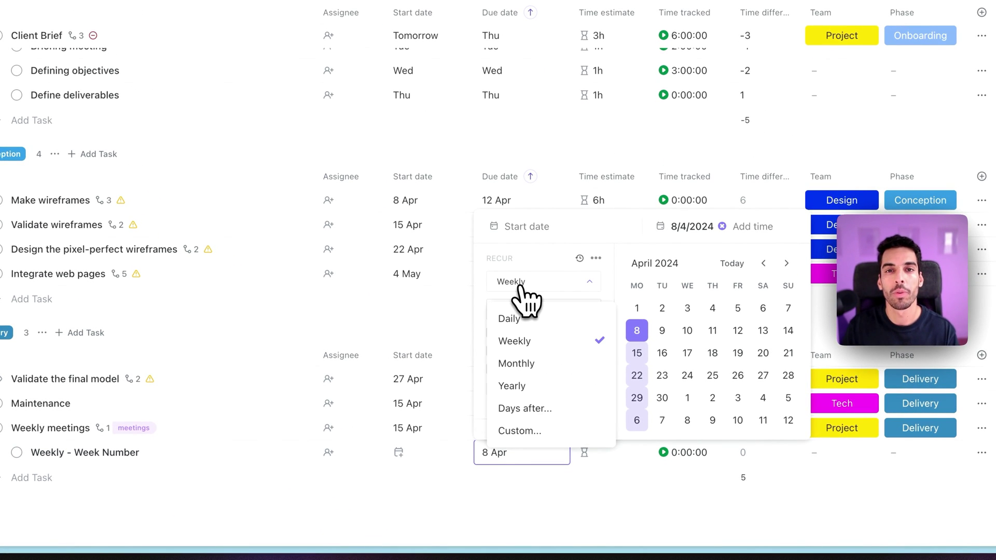
pyautogui.click(548, 345)
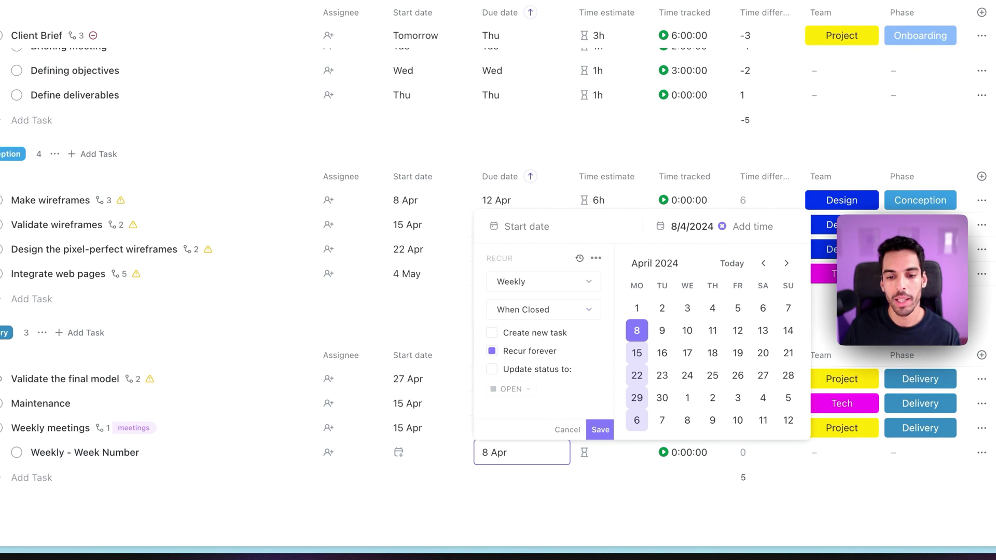
pyautogui.click(543, 317)
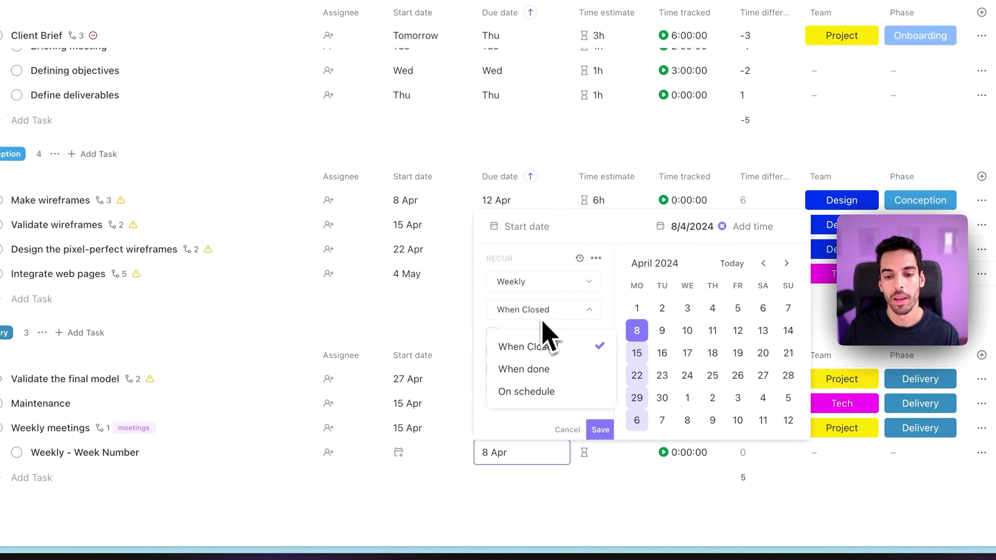
pyautogui.click(545, 394)
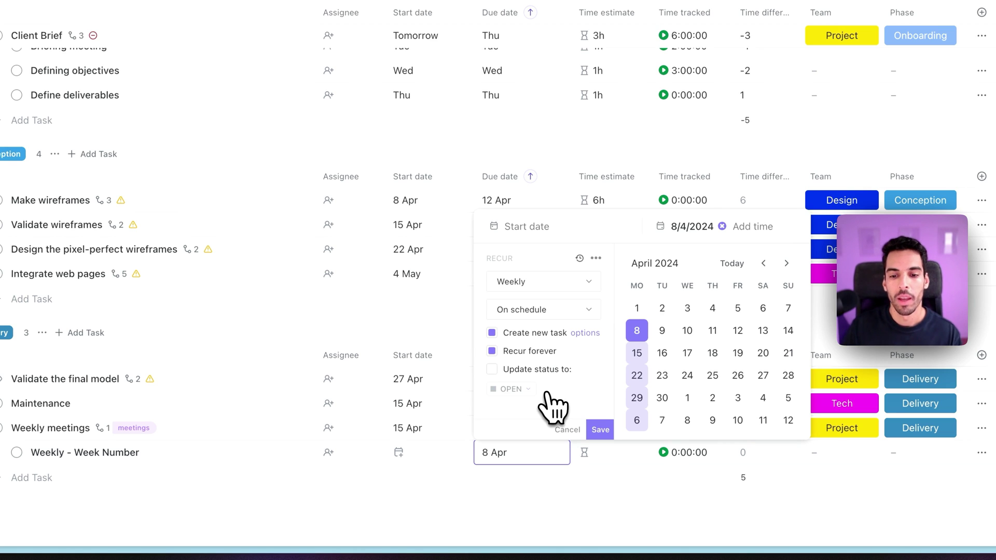
pyautogui.click(547, 374)
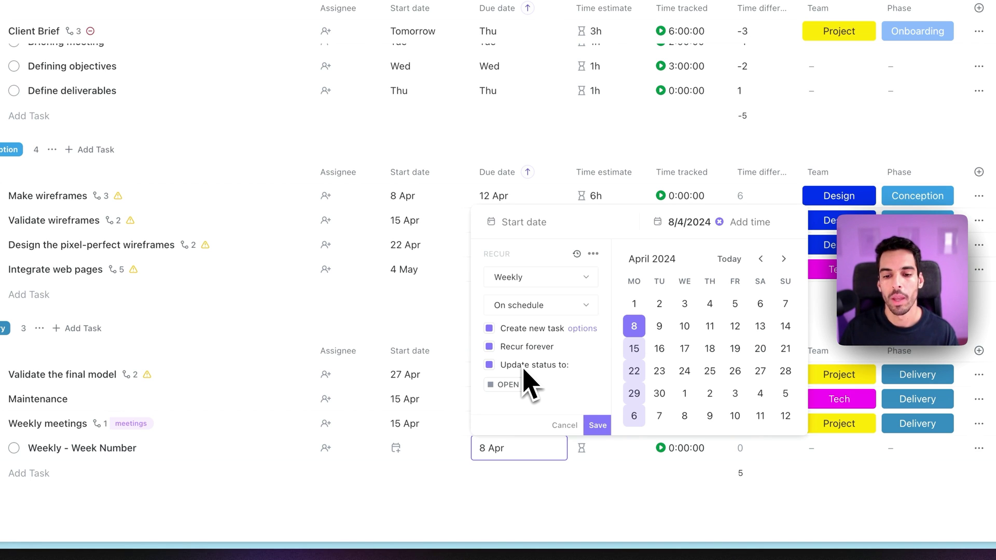
# Step: Exclude comments and the description from each new recurring task and save the recurrence
pyautogui.click(583, 328)
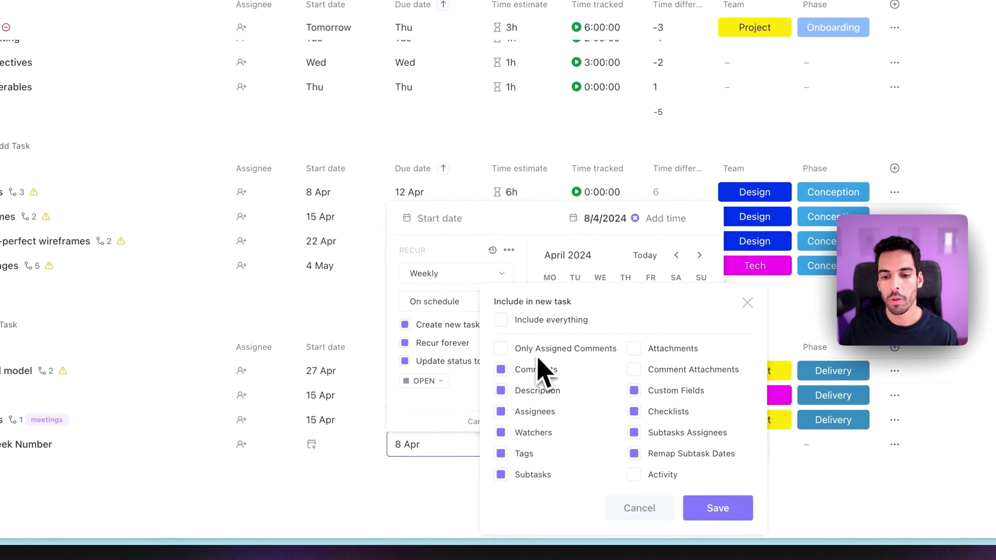
pyautogui.click(501, 369)
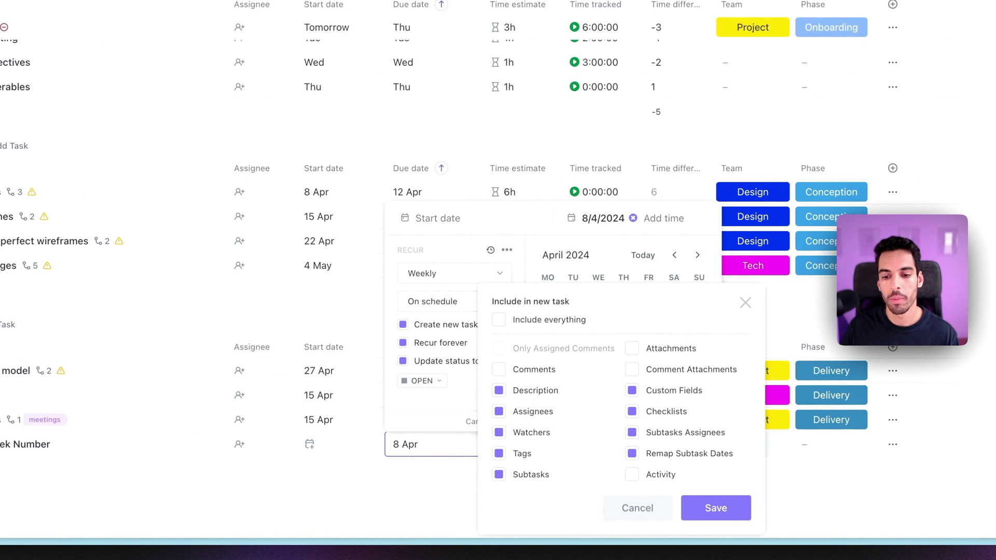
pyautogui.click(519, 396)
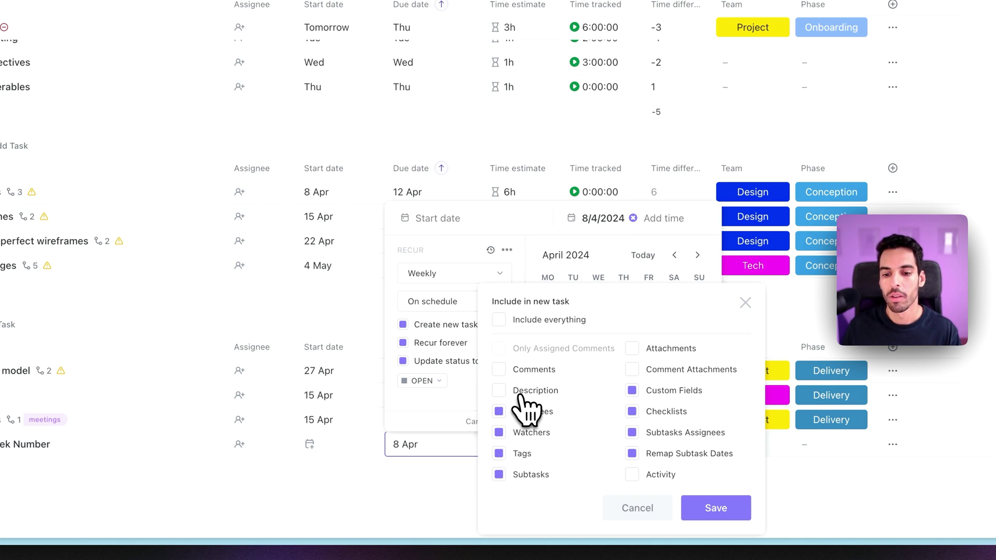
pyautogui.click(718, 509)
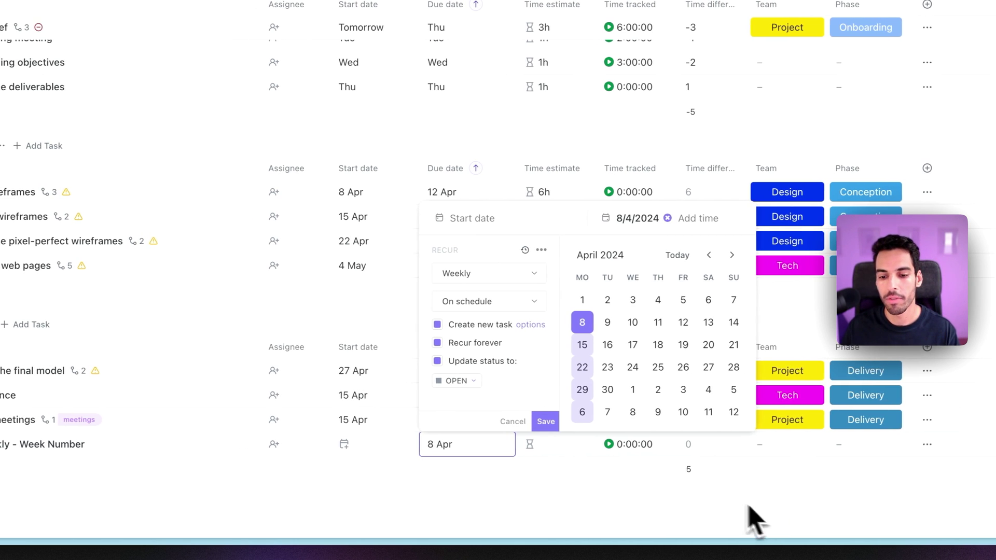
pyautogui.click(548, 422)
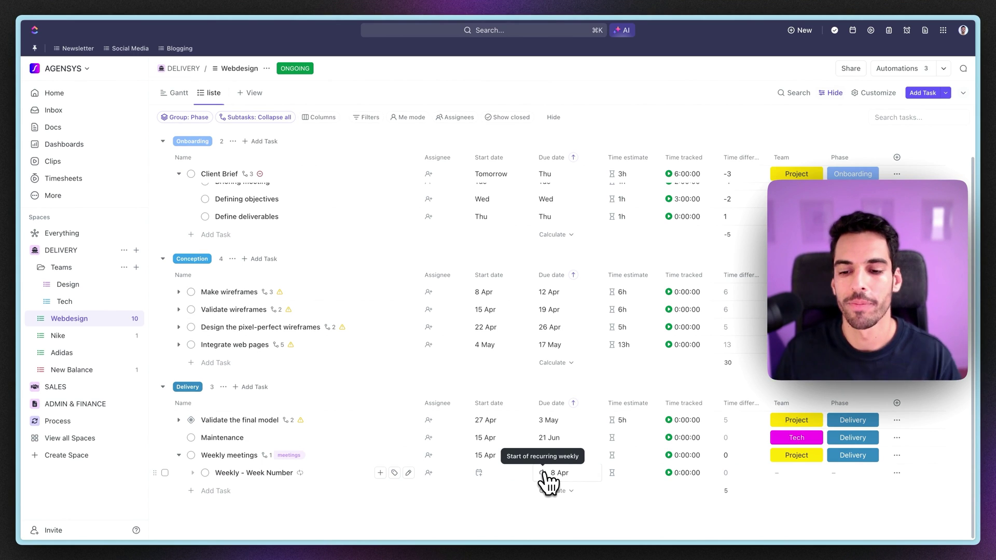
# Step: View the sharing and permission settings of the Client Brief task, then close them
pyautogui.scroll(1, 362, 322)
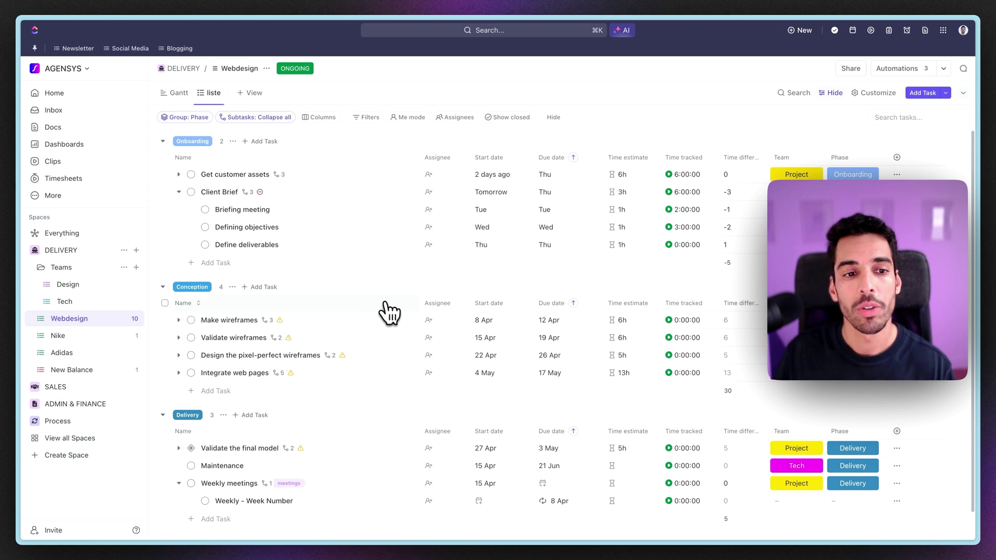
pyautogui.rightClick(232, 197)
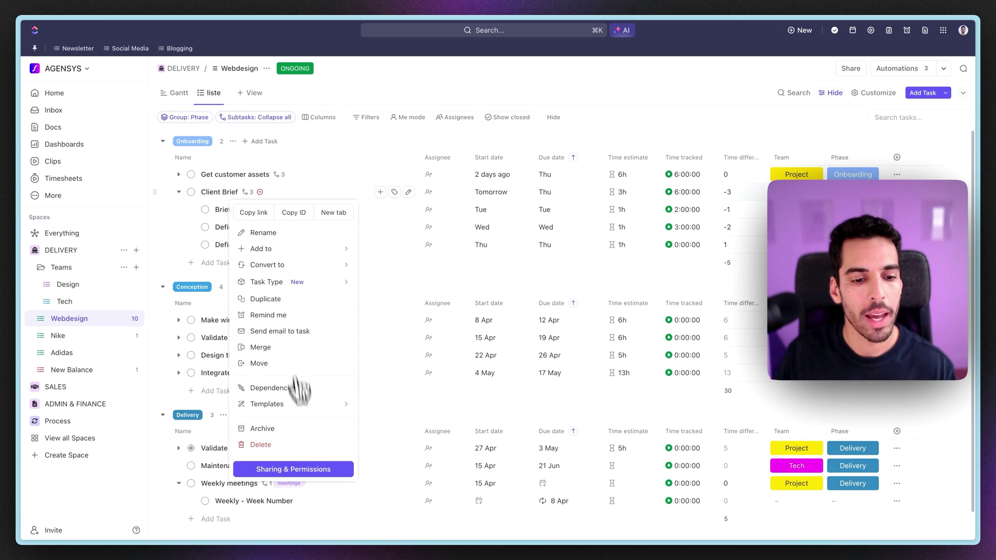
pyautogui.click(301, 473)
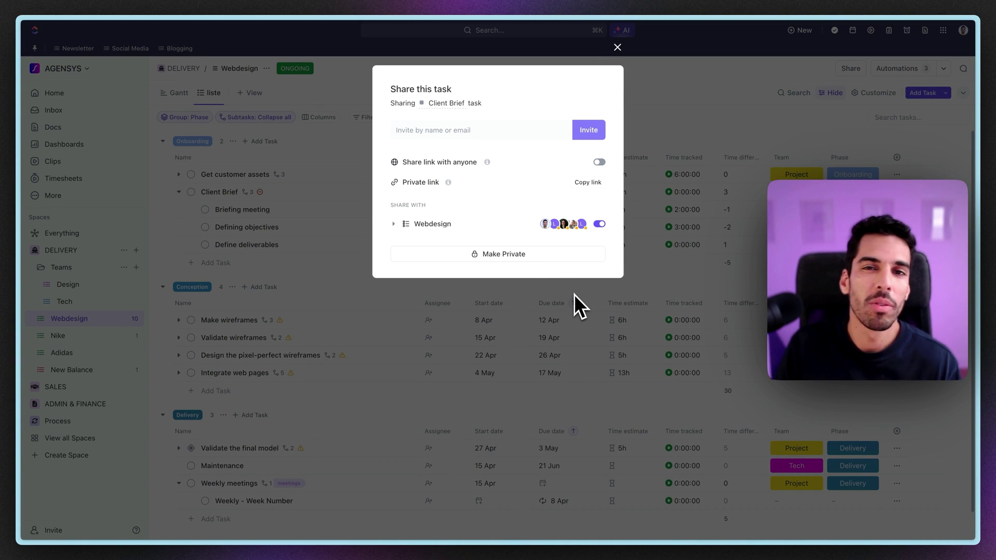
pyautogui.click(617, 49)
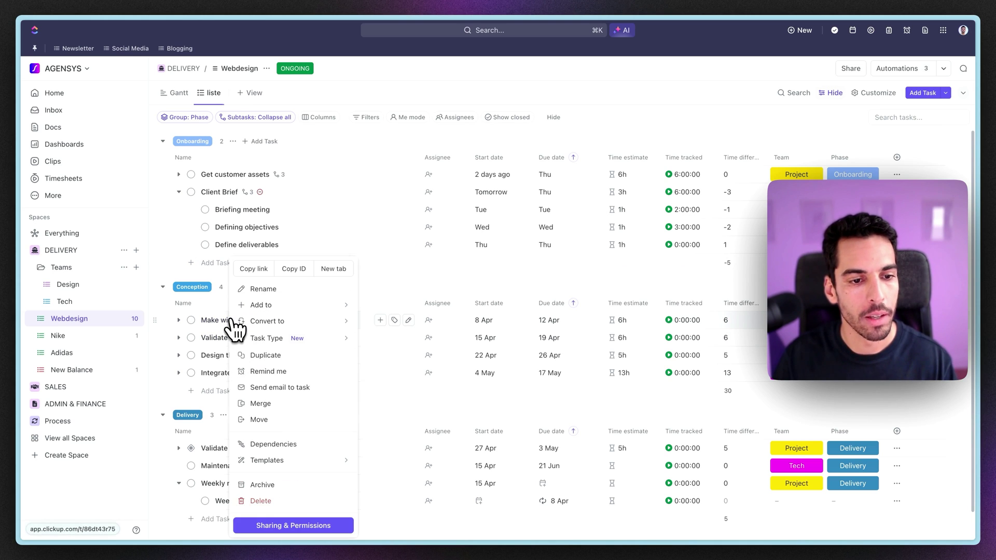
# Step: Add the Make wireframes task to the Design list in the Teams folder as an additional list
pyautogui.rightClick(232, 320)
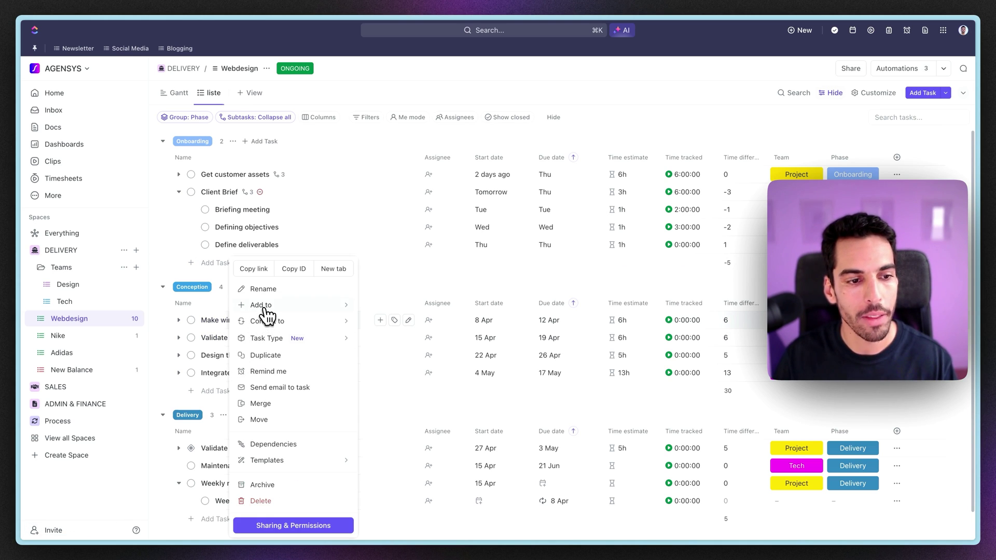
pyautogui.moveTo(269, 305)
pyautogui.click(372, 316)
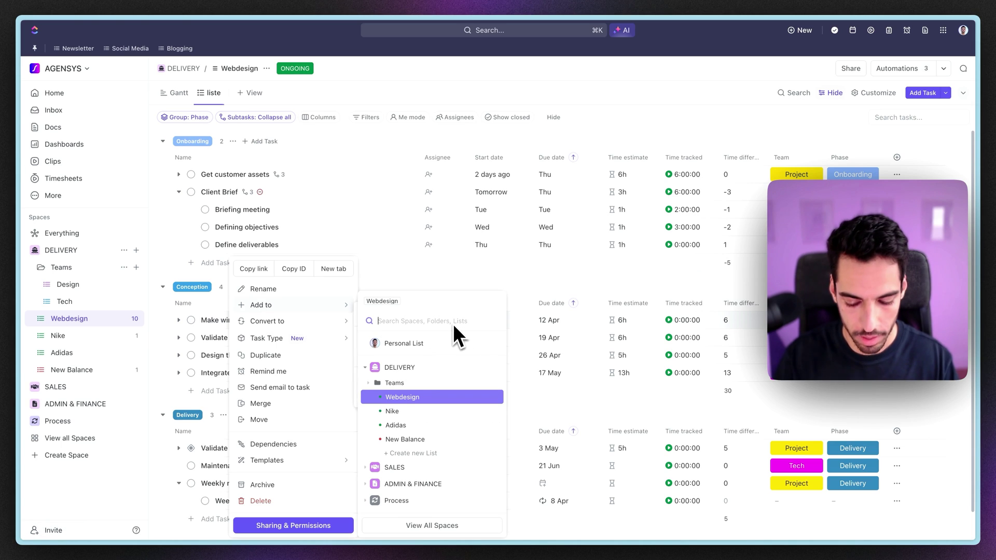
pyautogui.write('des')
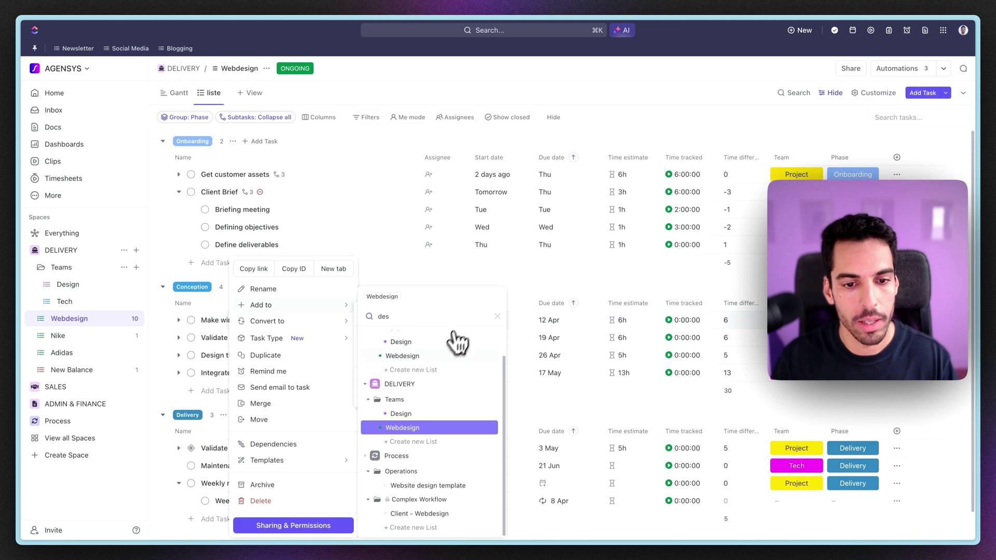
pyautogui.click(408, 413)
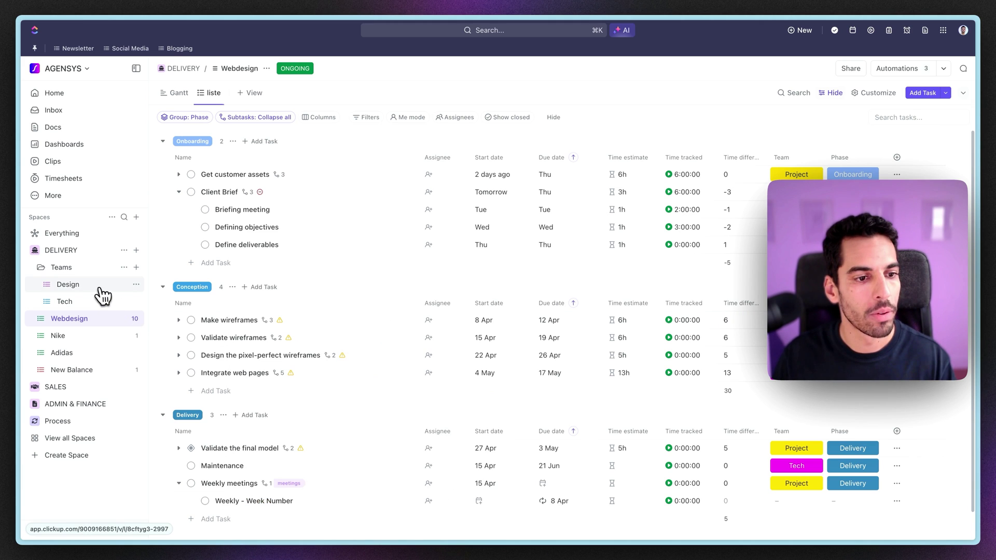
# Step: In the Design list, change the status of Make wireframes to Review, and return to the Webdesign list
pyautogui.click(98, 287)
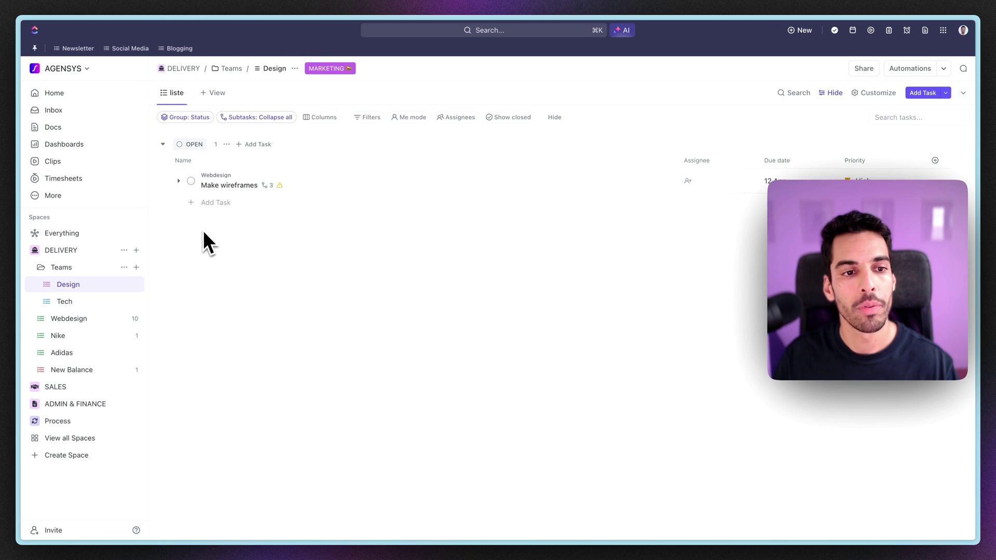
pyautogui.click(191, 182)
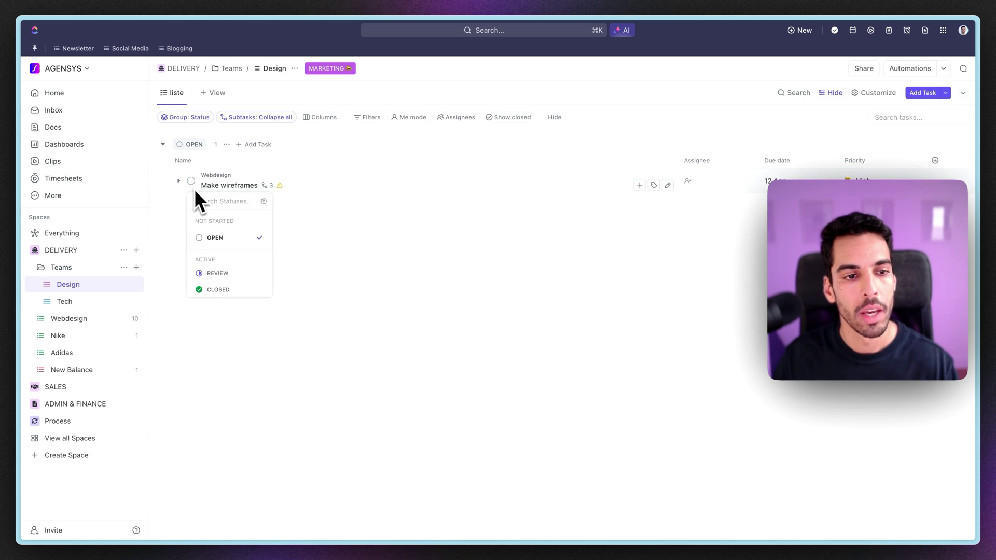
pyautogui.click(227, 273)
pyautogui.click(70, 318)
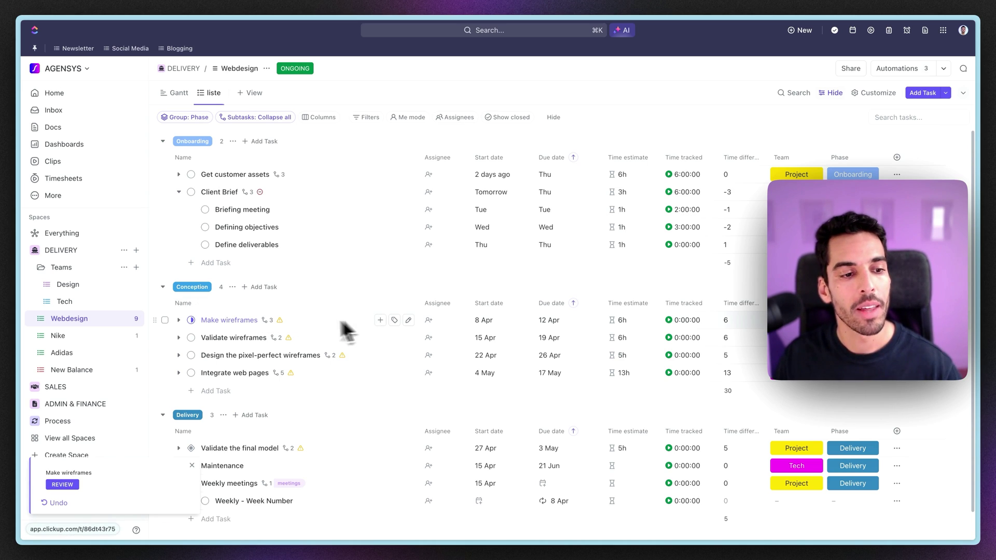
pyautogui.rightClick(95, 291)
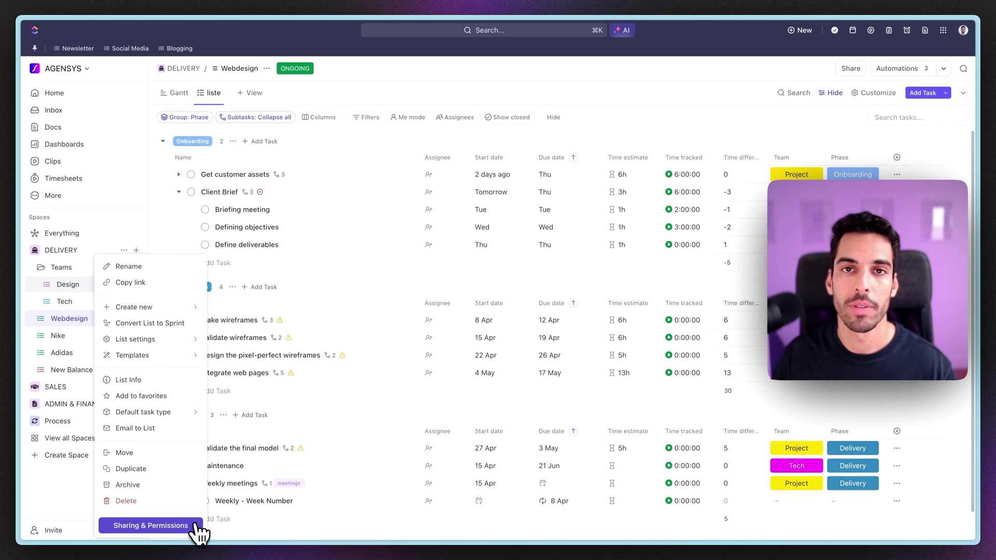
pyautogui.press('Escape')
pyautogui.rightClick(96, 290)
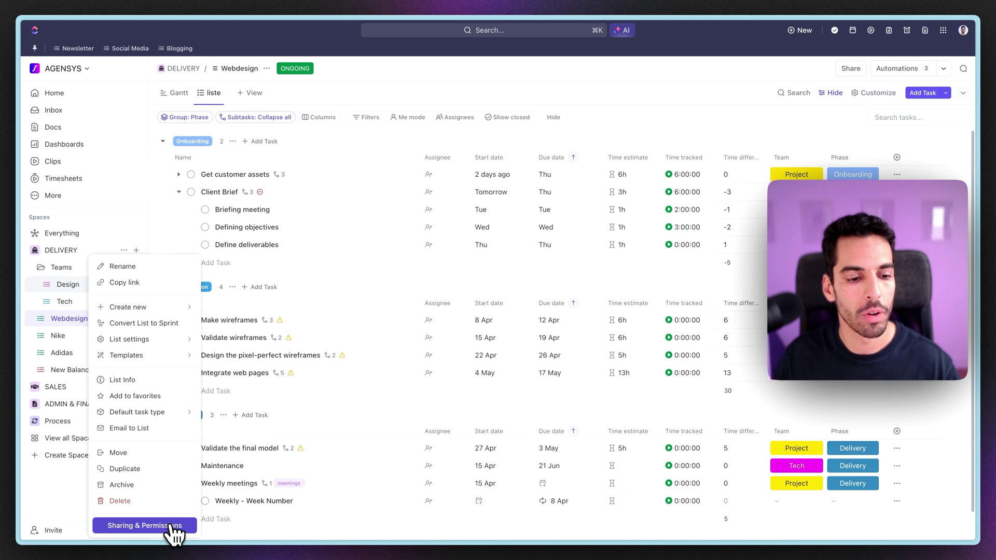
pyautogui.click(468, 274)
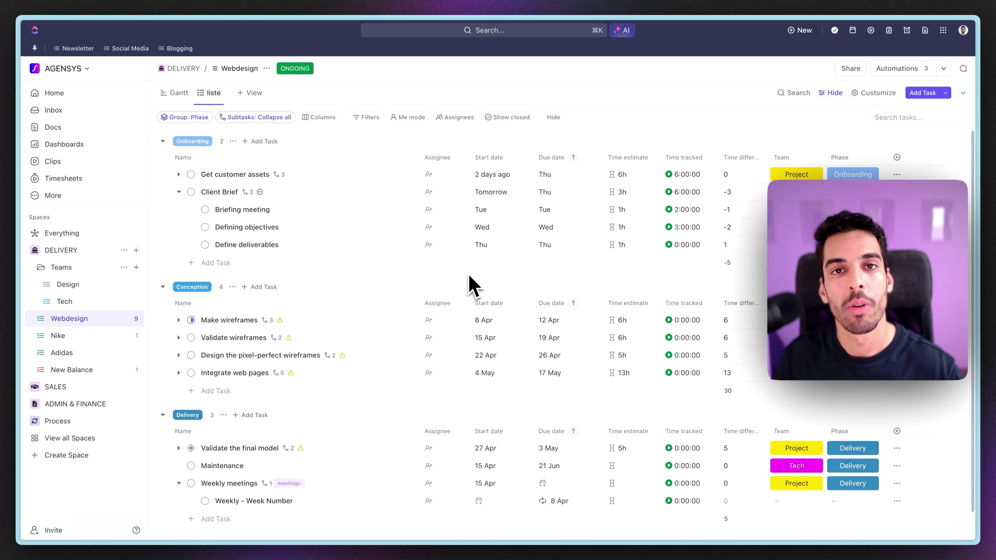
# Step: Show the Lists column in the Webdesign list and use it to add Validate wireframes to the Design list
pyautogui.click(905, 161)
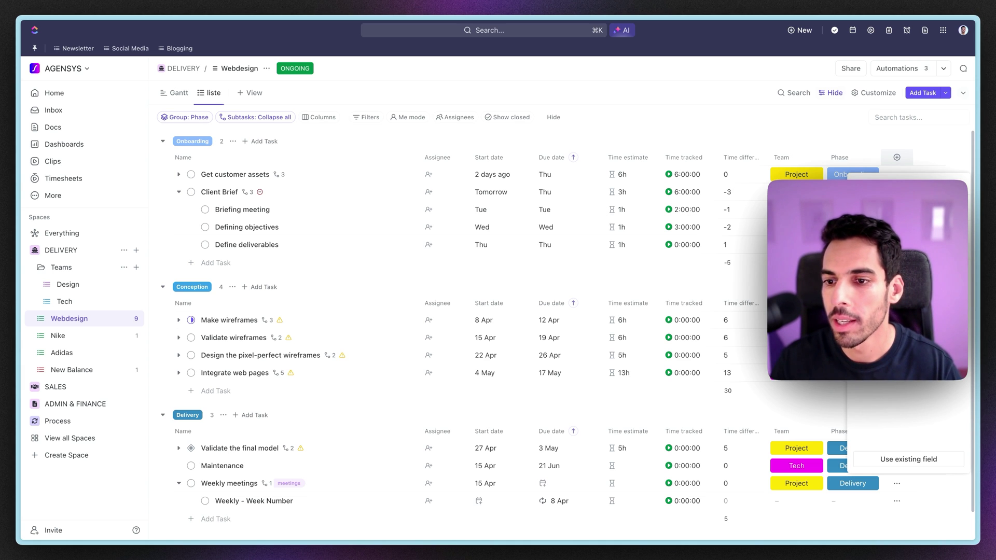
pyautogui.click(882, 197)
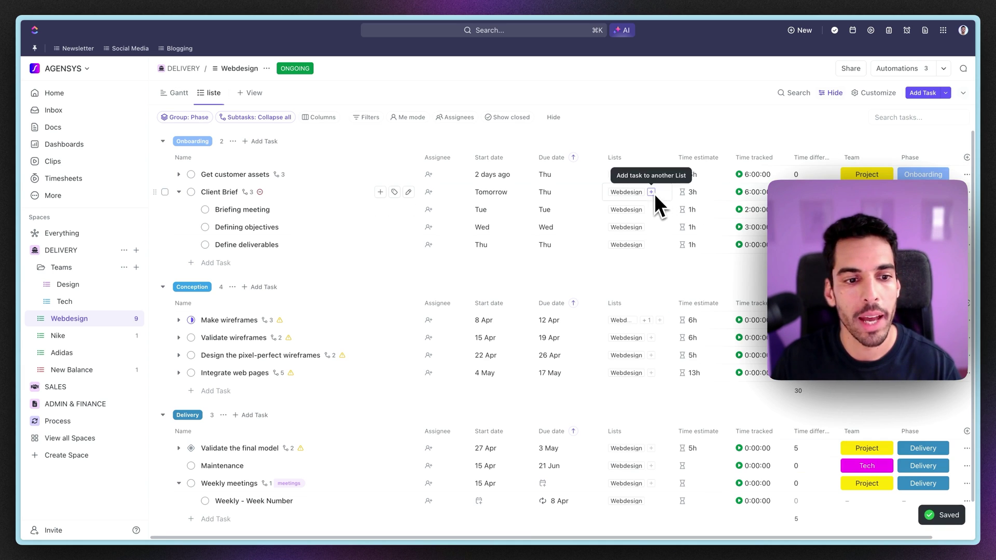
pyautogui.click(651, 338)
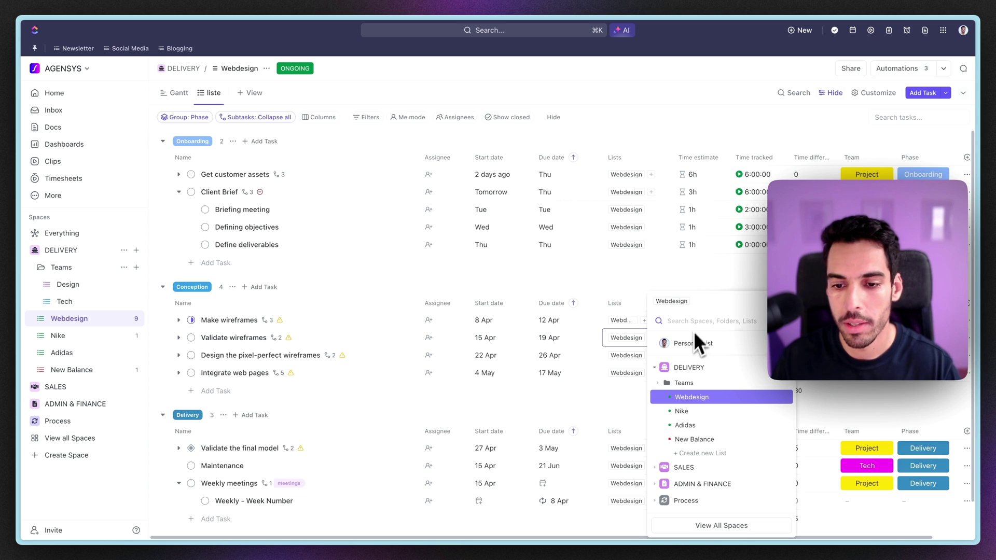
pyautogui.click(677, 383)
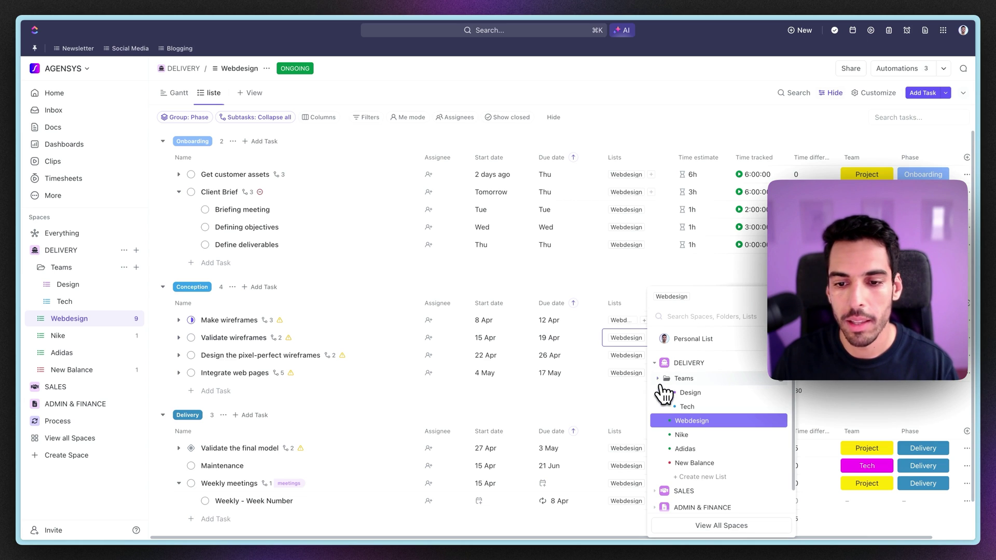
pyautogui.click(700, 404)
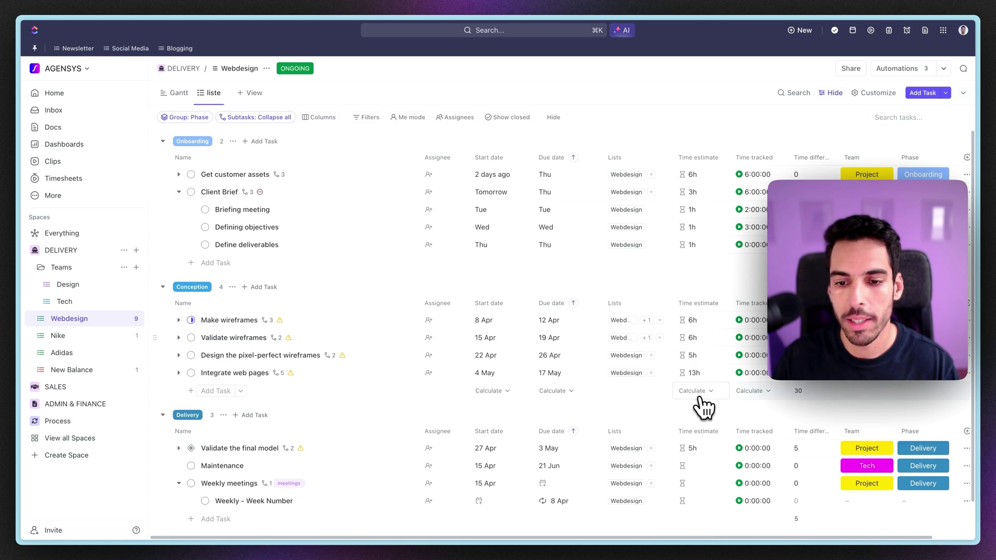
# Step: Check the tasks shared into the Design list, then return to the Webdesign list
pyautogui.click(84, 284)
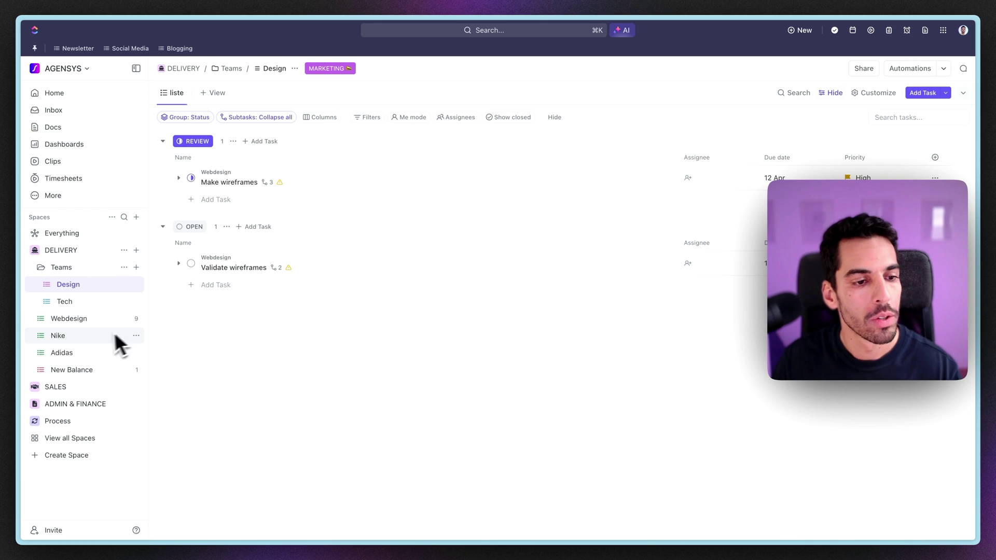
pyautogui.click(95, 320)
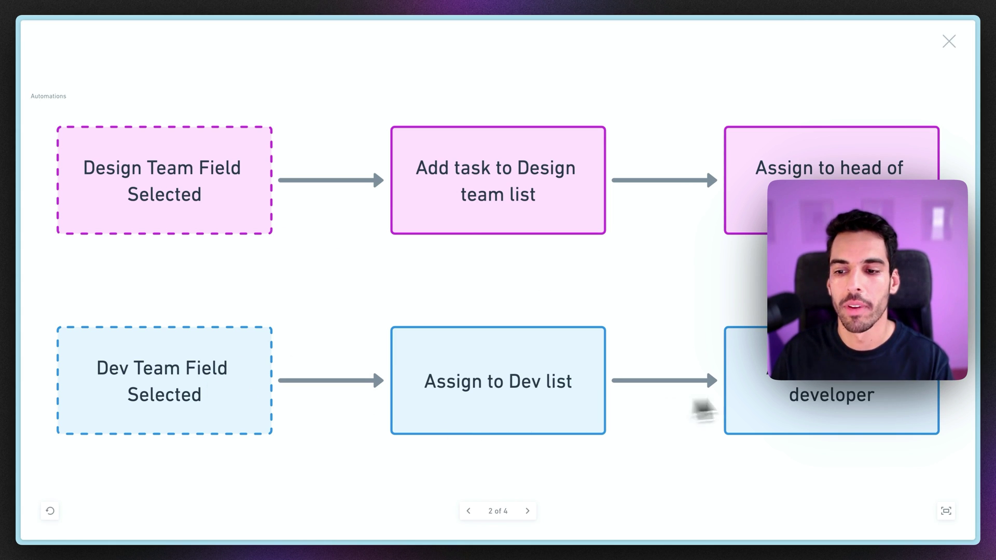
pyautogui.press('Escape')
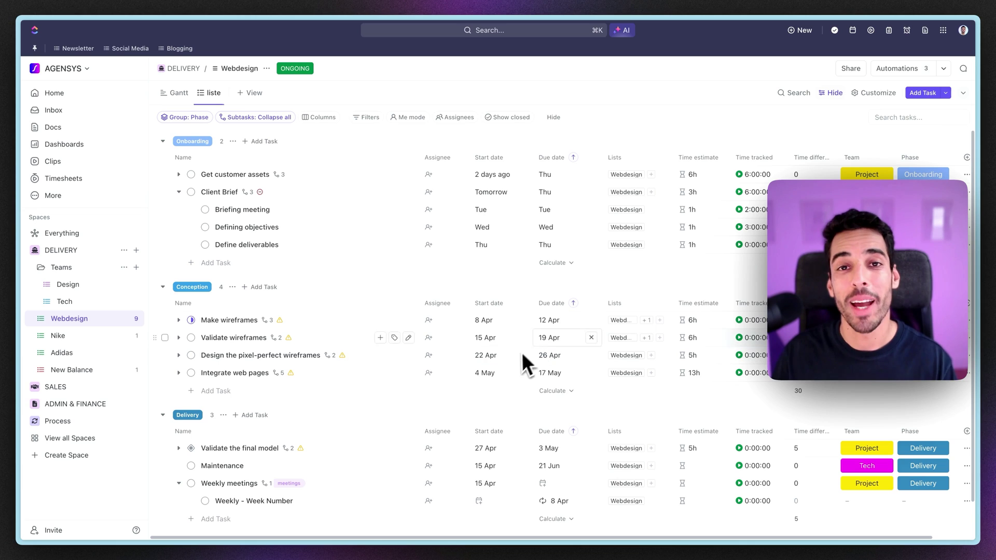
# Step: Start a new automation for the Webdesign list, triggered when the Team custom field changes from any value to Design
pyautogui.click(917, 70)
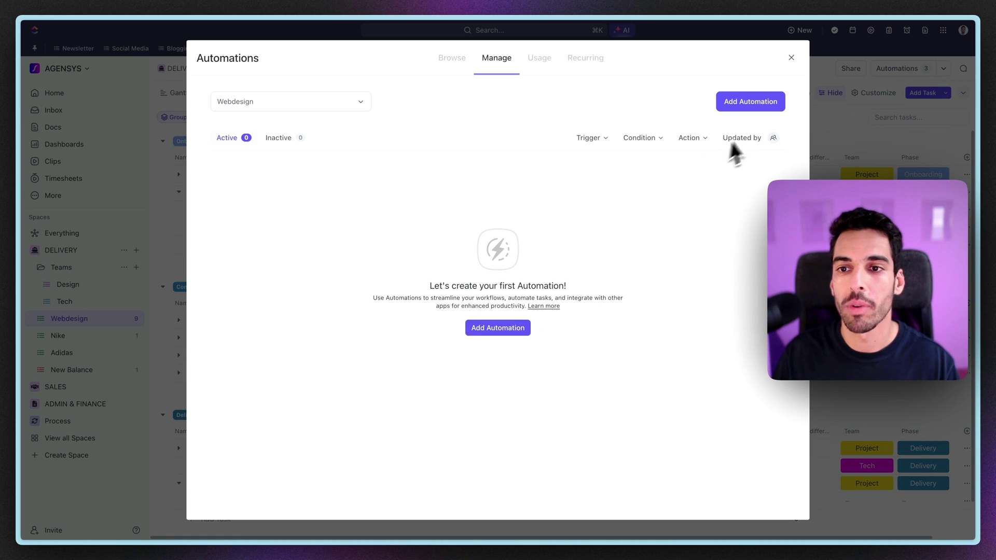
pyautogui.click(757, 108)
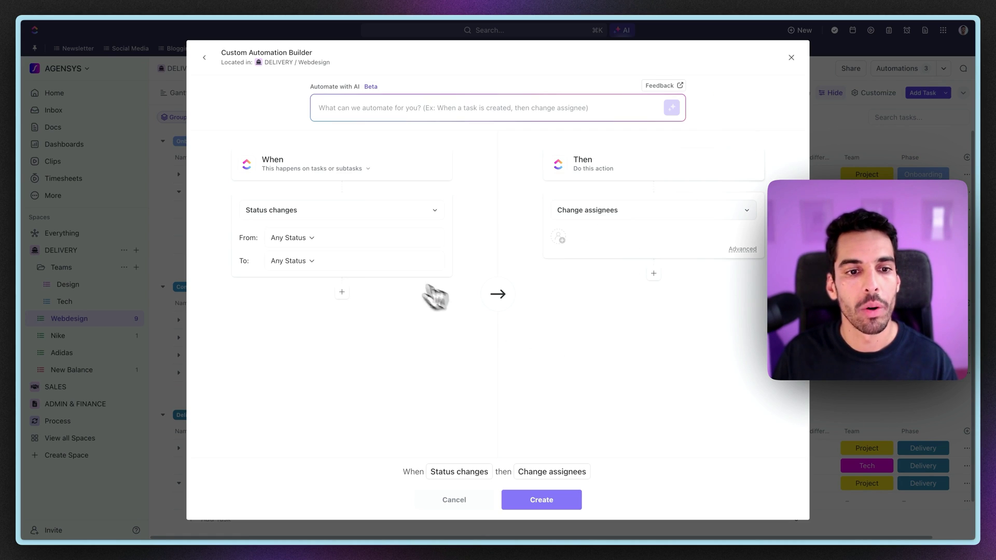
pyautogui.click(356, 226)
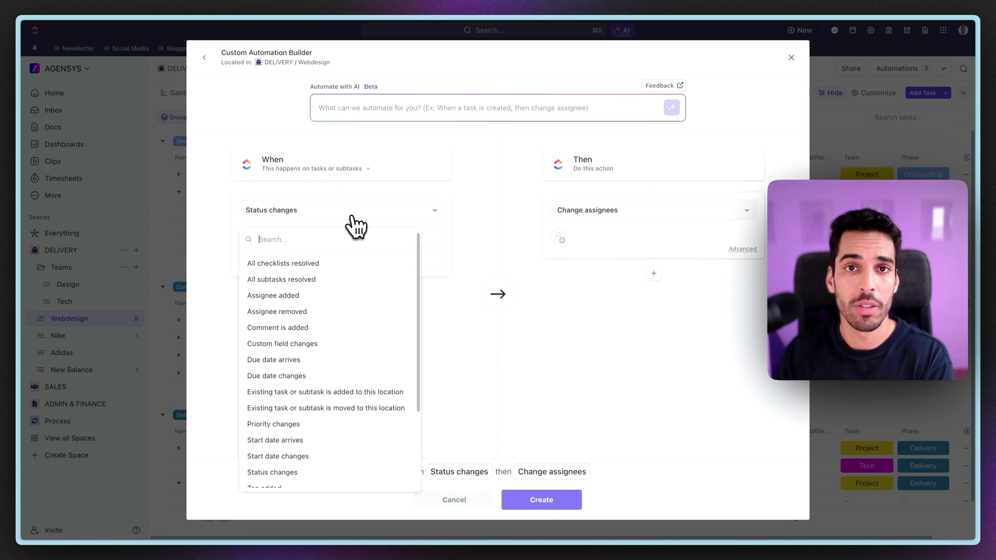
pyautogui.write('cust')
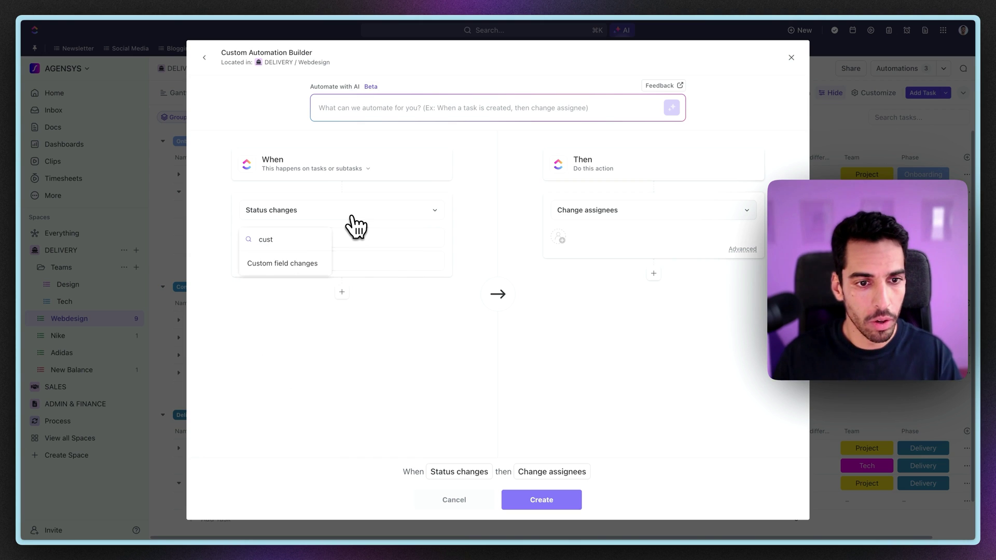
pyautogui.click(308, 262)
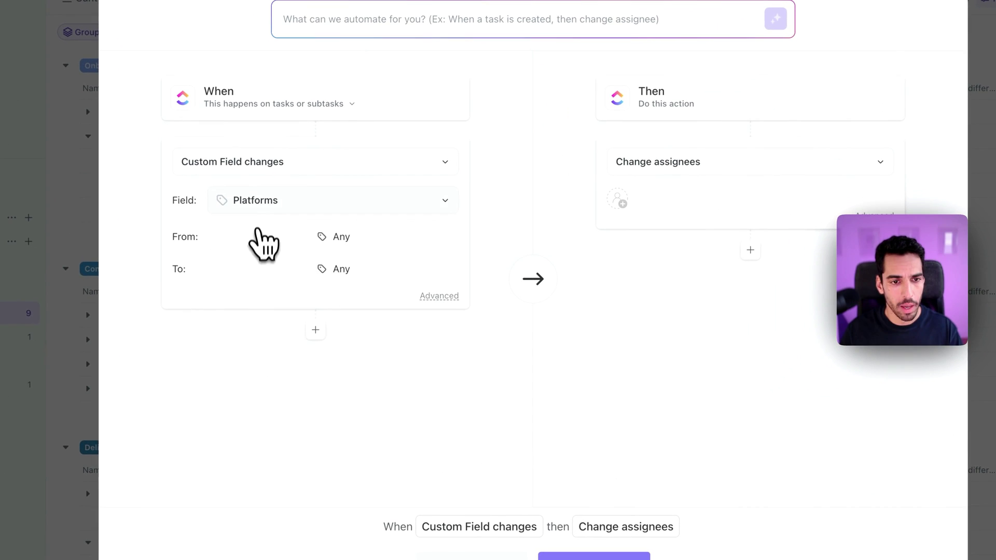
pyautogui.click(259, 203)
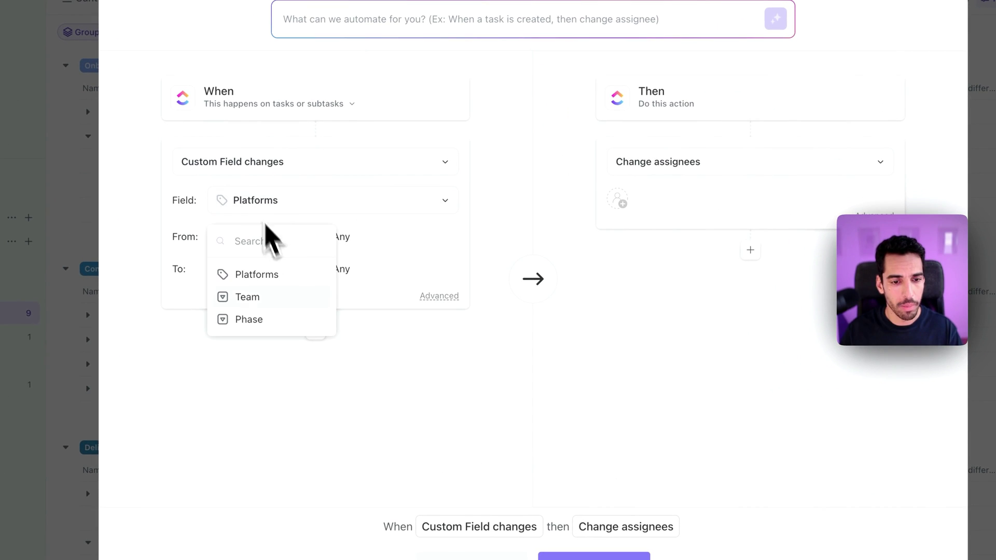
pyautogui.click(248, 296)
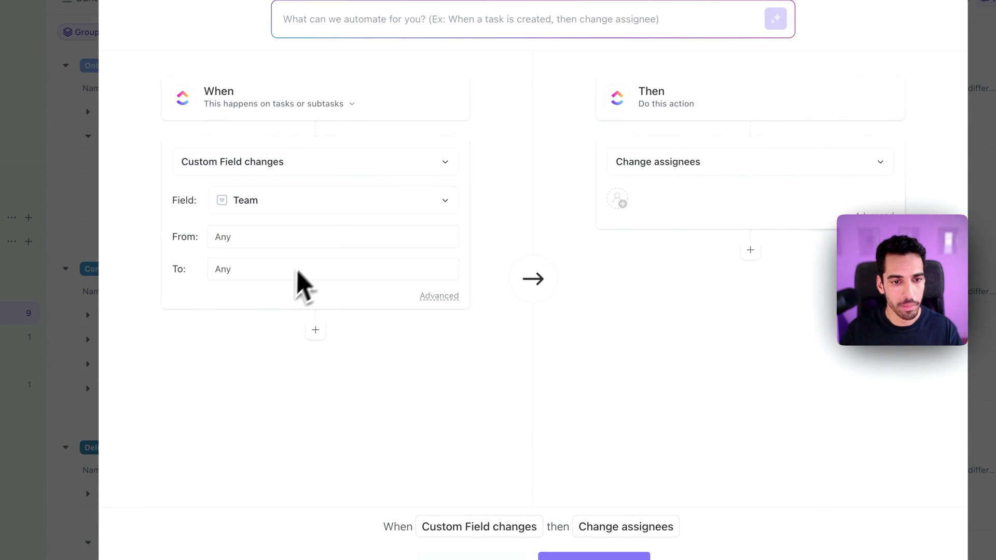
pyautogui.click(241, 270)
pyautogui.click(282, 426)
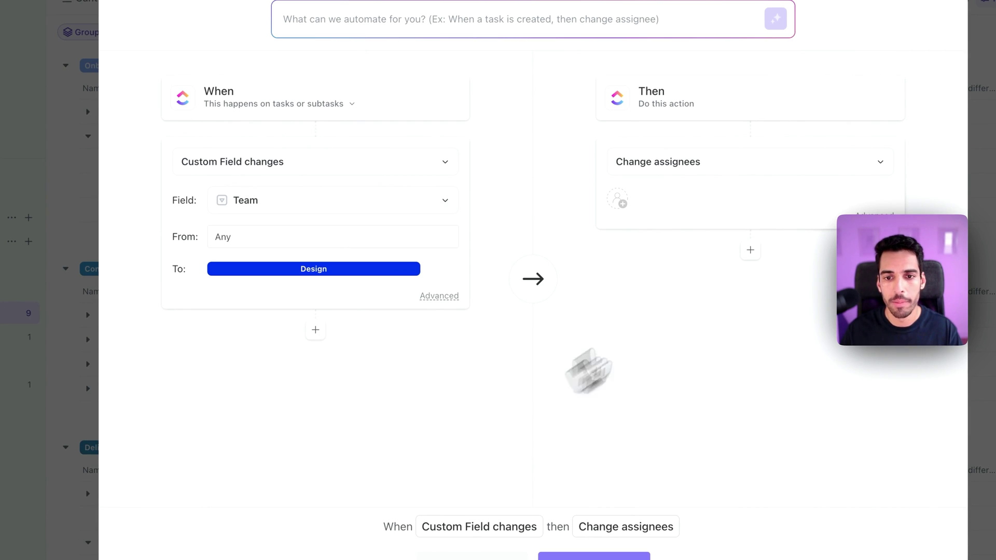
# Step: Set the automation's action to Add to List, with the Design list in the Teams folder as the target
pyautogui.click(685, 165)
pyautogui.click(666, 258)
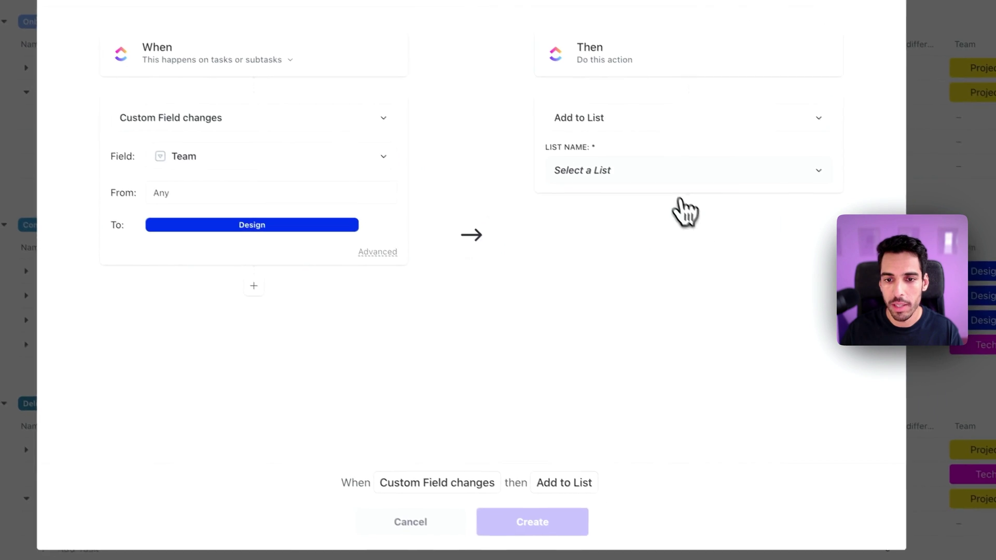
pyautogui.click(685, 214)
pyautogui.click(546, 266)
pyautogui.click(575, 287)
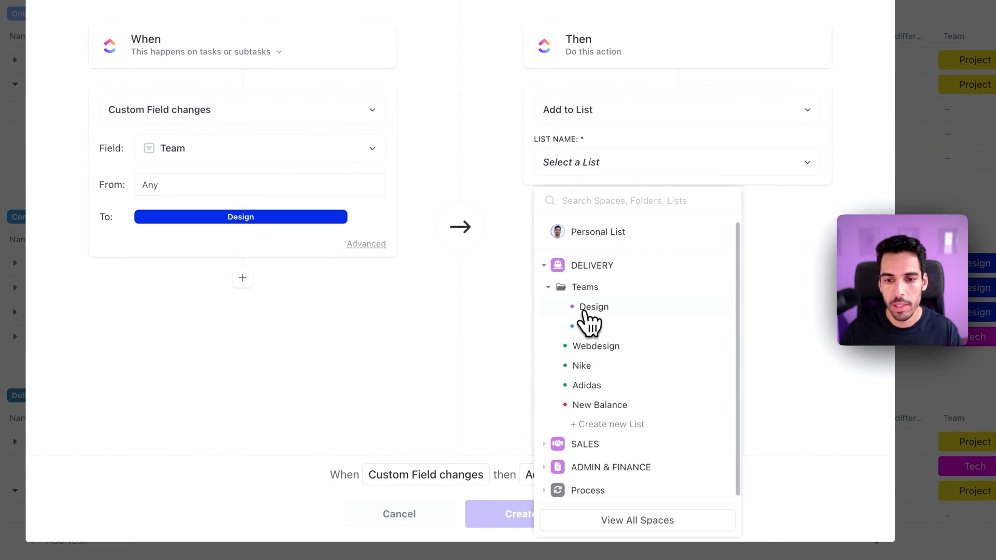
pyautogui.click(591, 320)
# Step: Add a Change assignees action assigning the teammate listed directly below Me, and create the automation
pyautogui.click(678, 205)
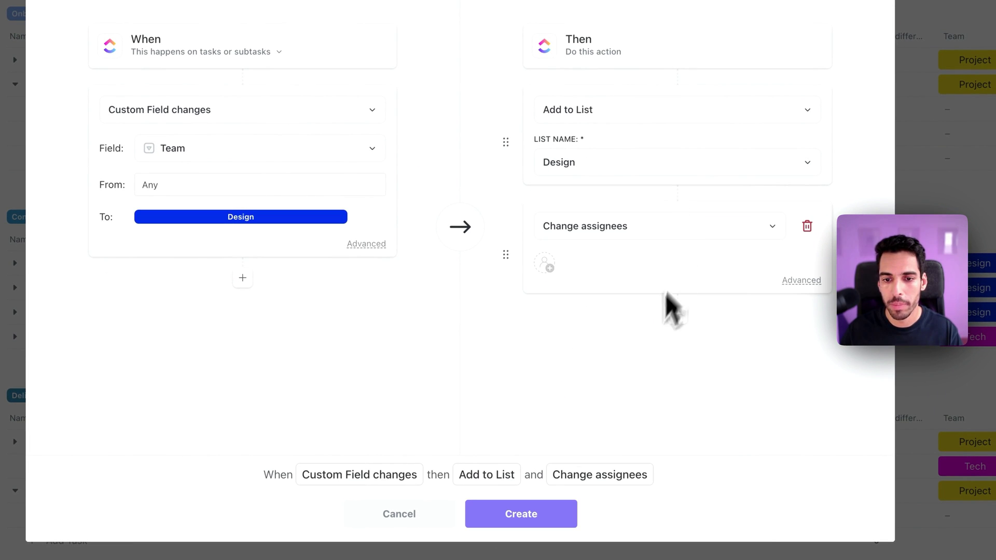
pyautogui.click(546, 264)
pyautogui.scroll(-1, 618, 477)
pyautogui.click(601, 488)
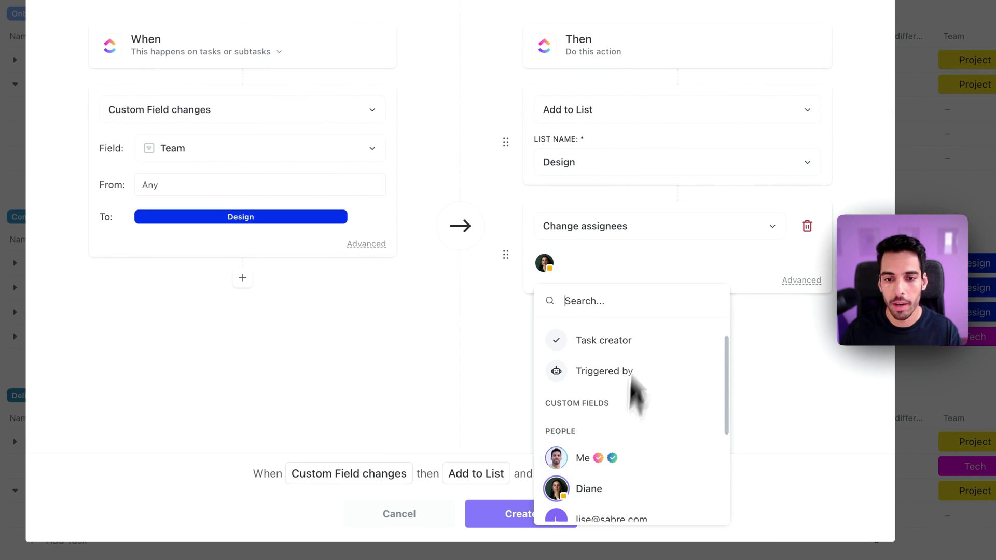
pyautogui.click(639, 265)
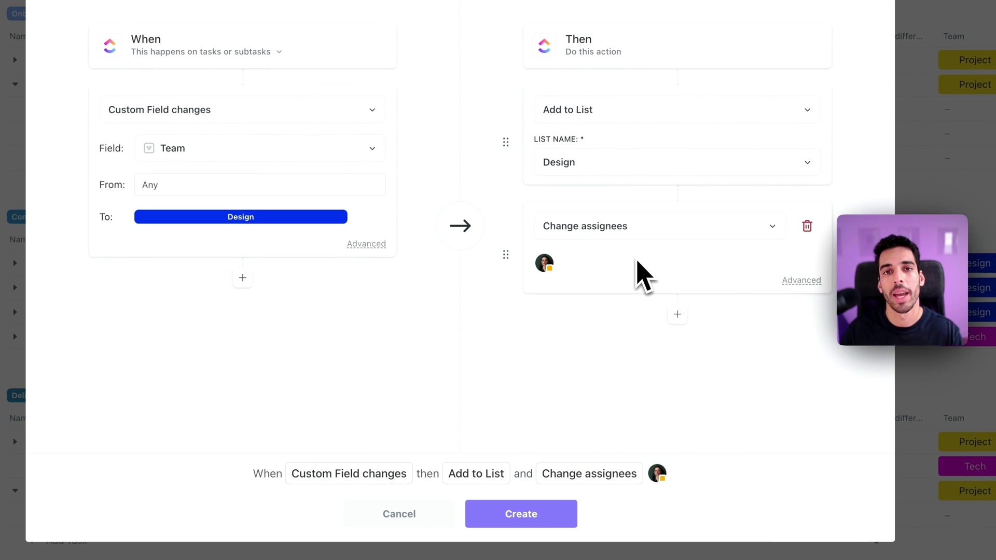
pyautogui.click(541, 527)
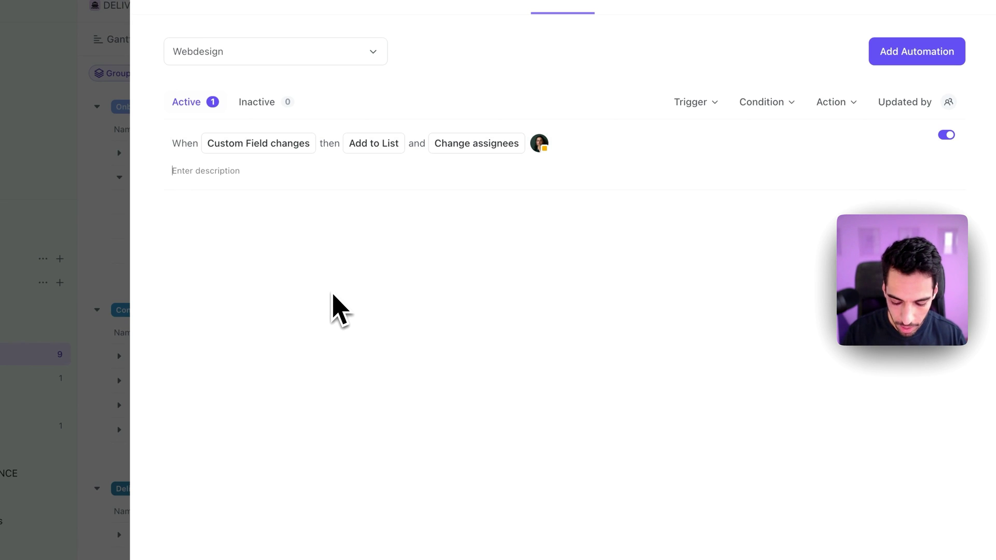
# Step: Describe the new automation as "Design Team → Add to design list"
pyautogui.write('Design Team →')
pyautogui.write('Add to')
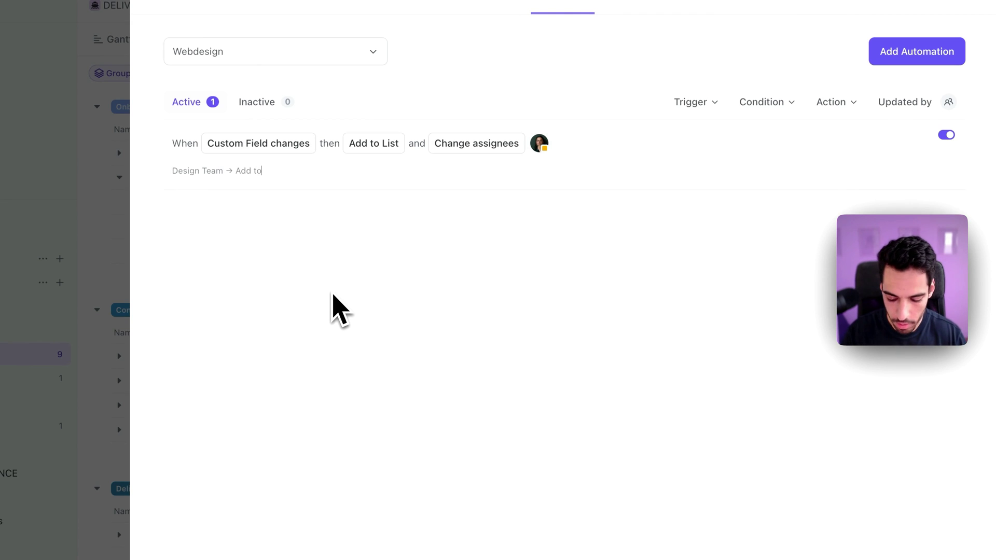
pyautogui.write(' design list')
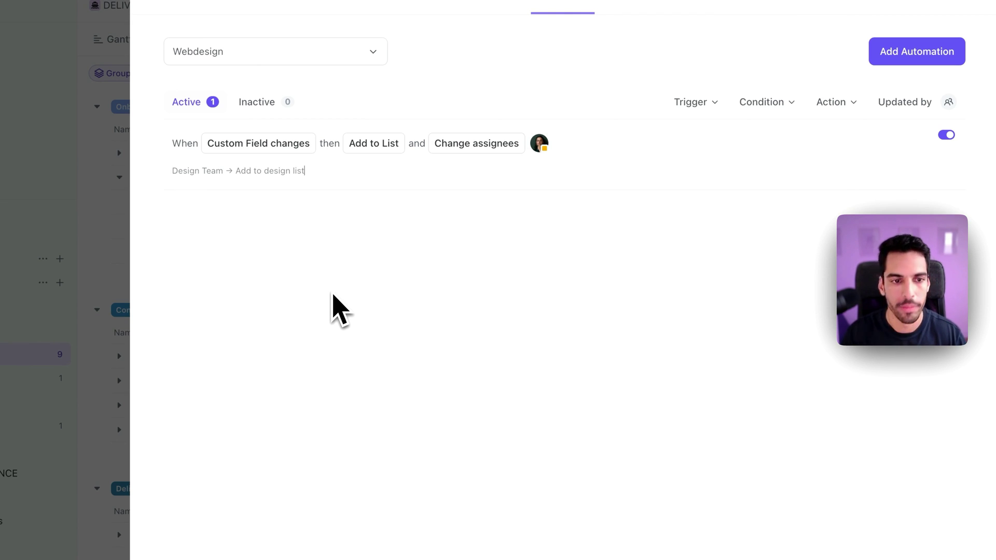
pyautogui.moveTo(899, 137)
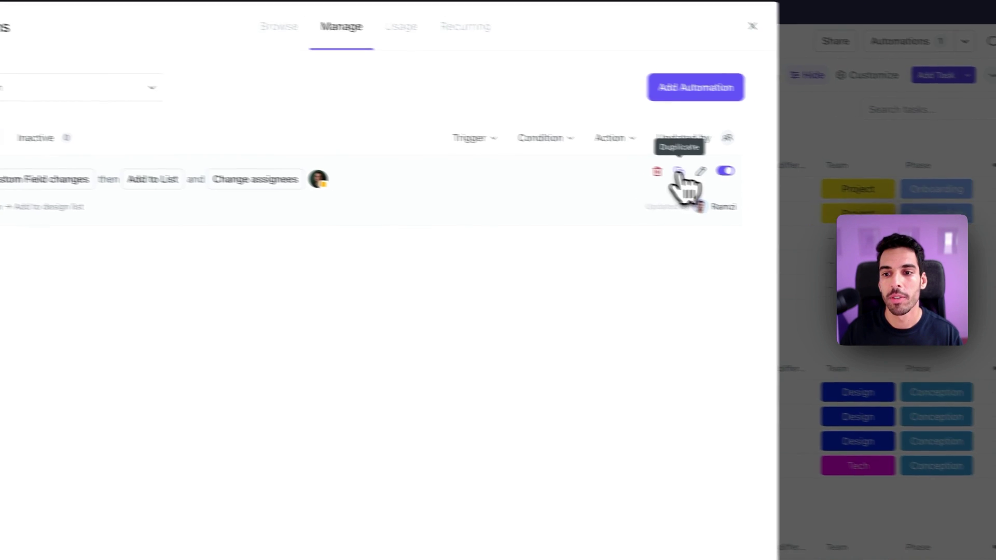
# Step: Duplicate the Design team automation and set the copy's trigger to the Team field changing to Tech
pyautogui.click(652, 167)
pyautogui.click(548, 179)
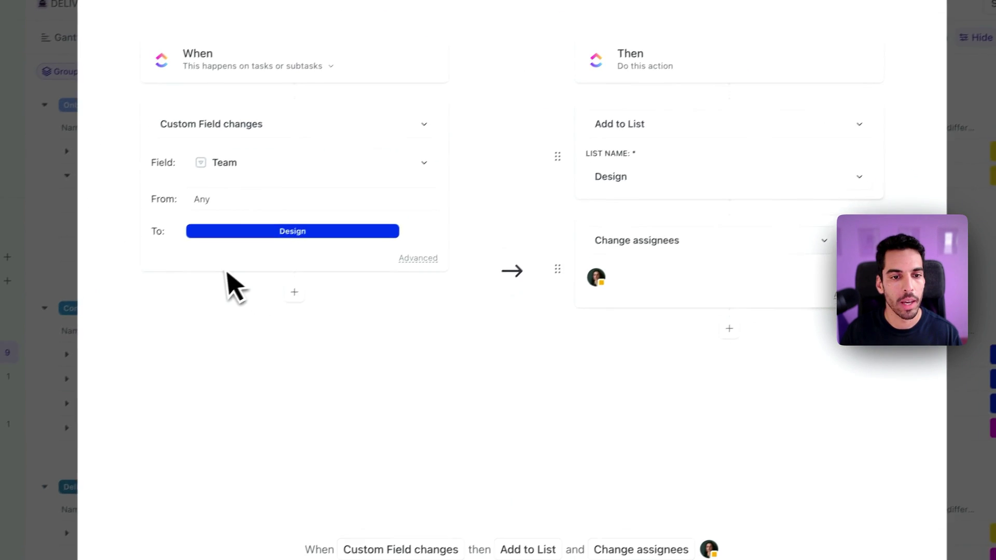
pyautogui.click(148, 282)
pyautogui.click(280, 415)
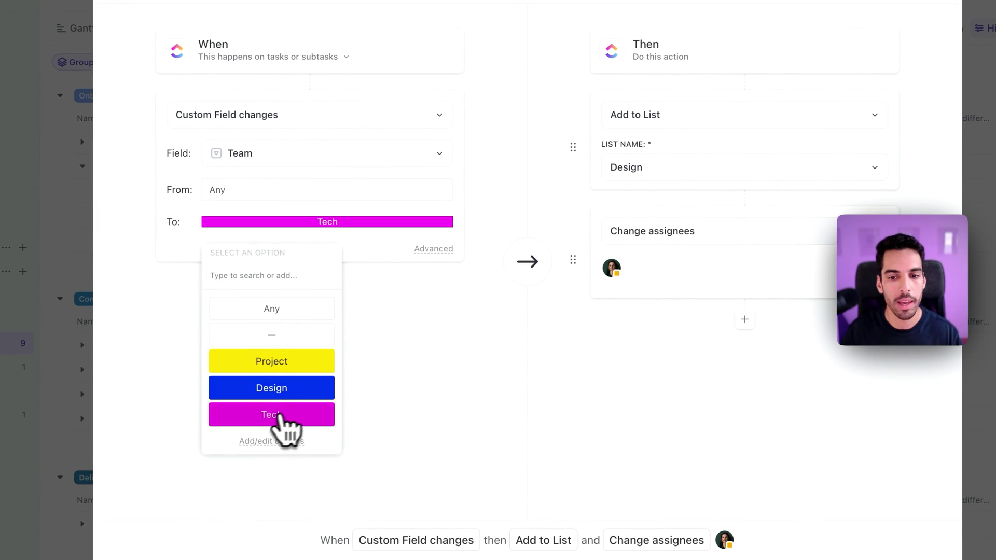
# Step: Set the duplicated automation's Add to List target to the Tech list in the Teams folder of DELIVERY
pyautogui.click(638, 174)
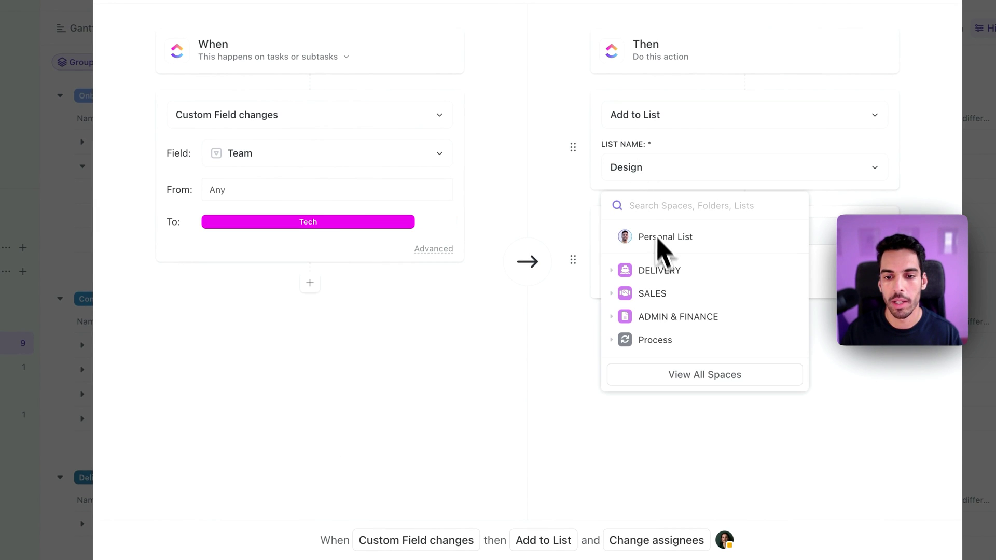
pyautogui.click(633, 267)
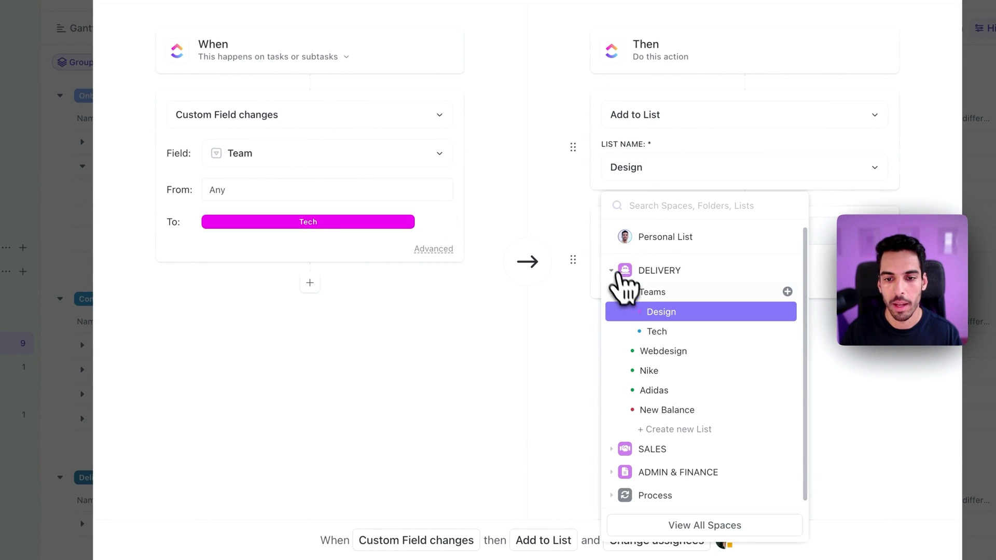
pyautogui.click(656, 331)
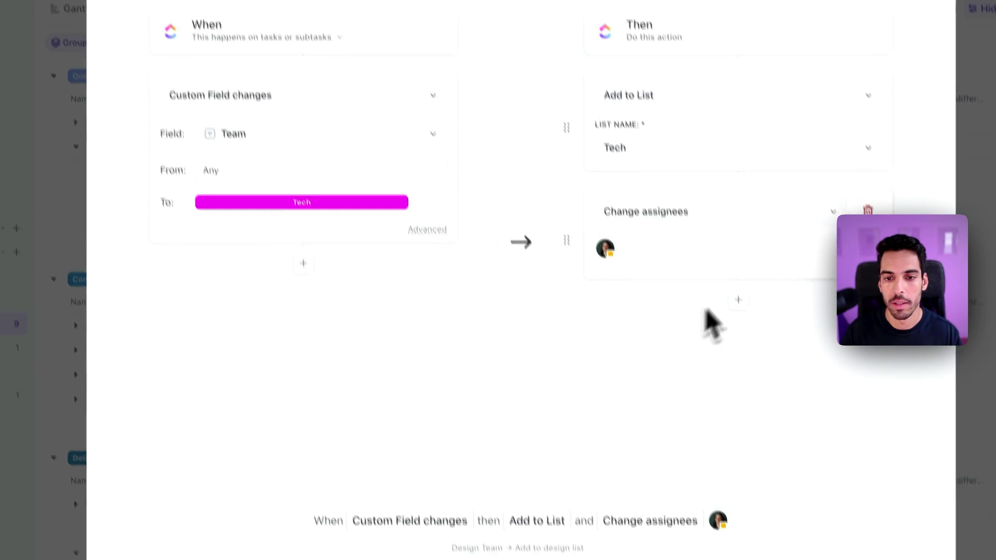
# Step: Reassign the copy to the teammate listed between the two e-mail-only members, and save it described as "Tech Team → Add to Tech list"
pyautogui.click(588, 190)
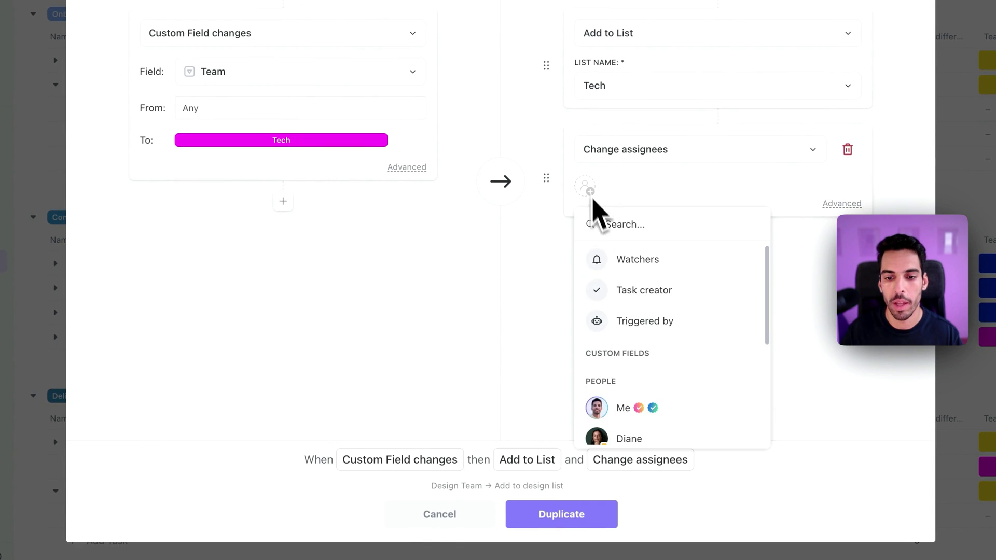
pyautogui.scroll(-5, 615, 333)
pyautogui.click(622, 278)
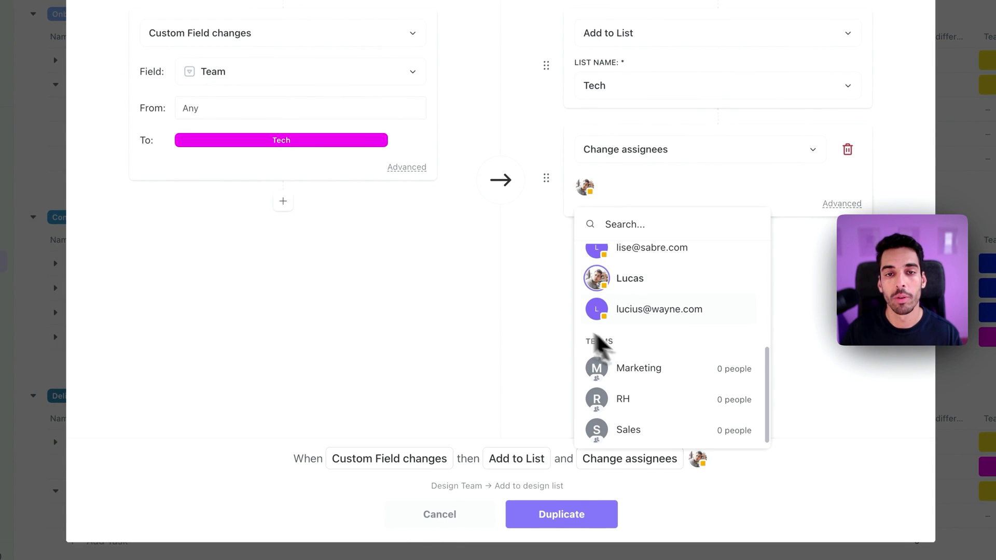
pyautogui.click(544, 326)
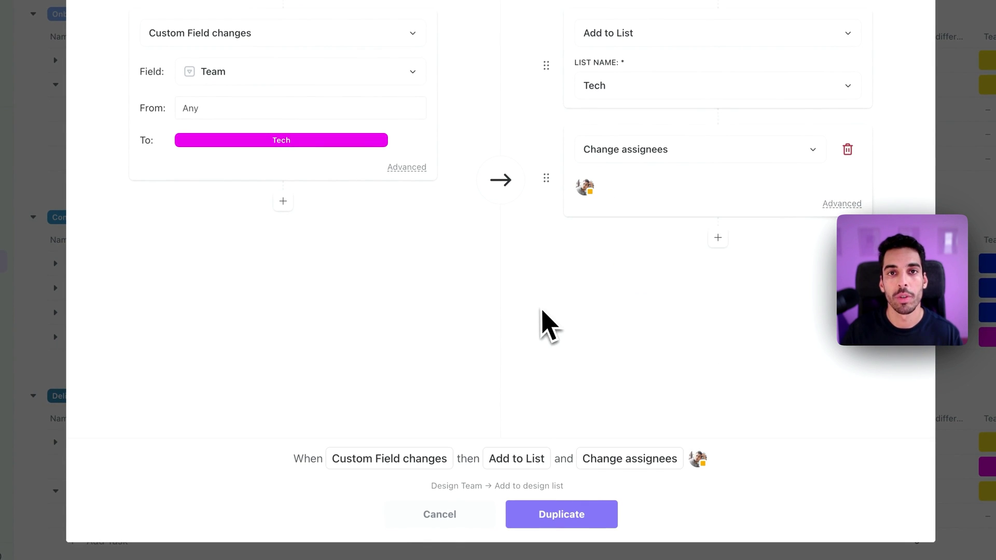
pyautogui.click(573, 521)
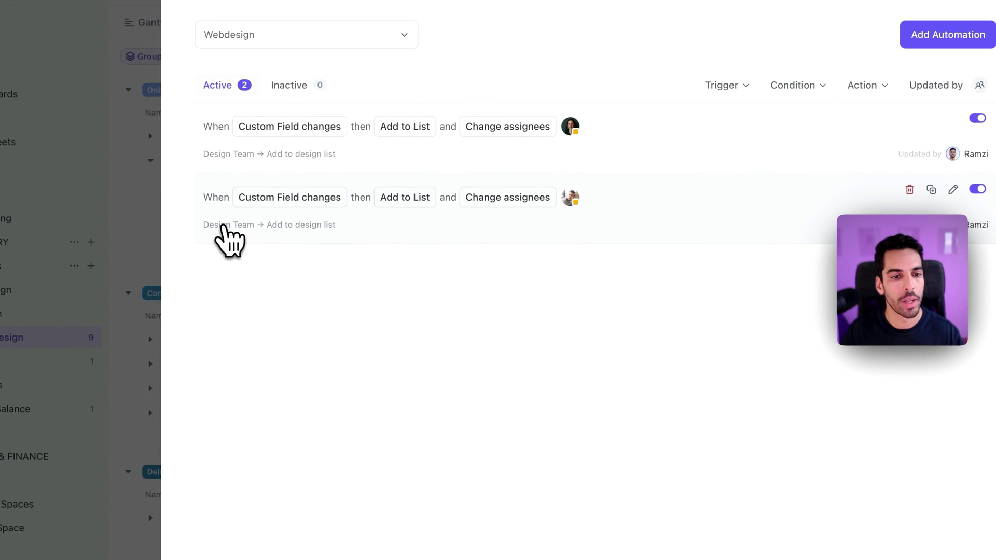
pyautogui.doubleClick(294, 224)
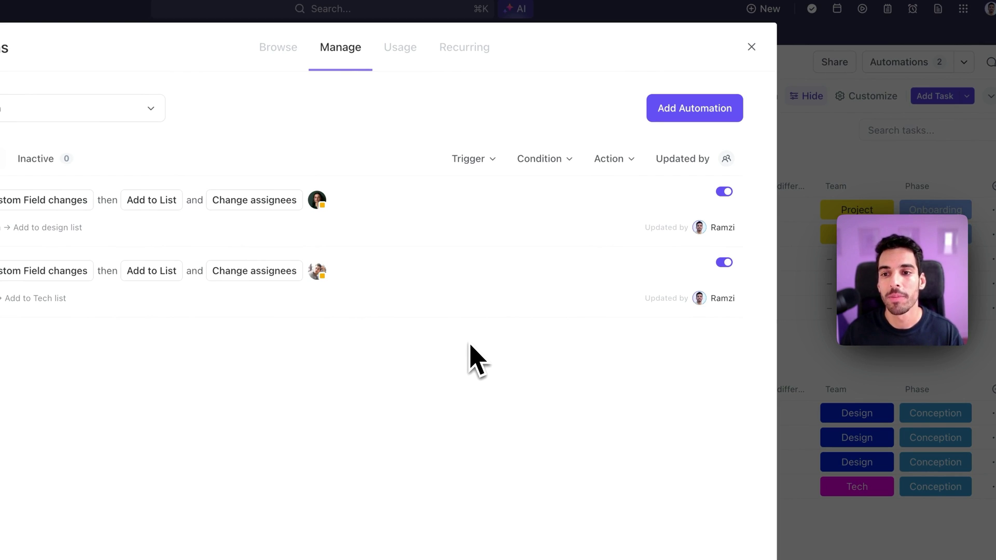
# Step: Start another automation for the Webdesign list, triggered when the due date arrives
pyautogui.click(705, 110)
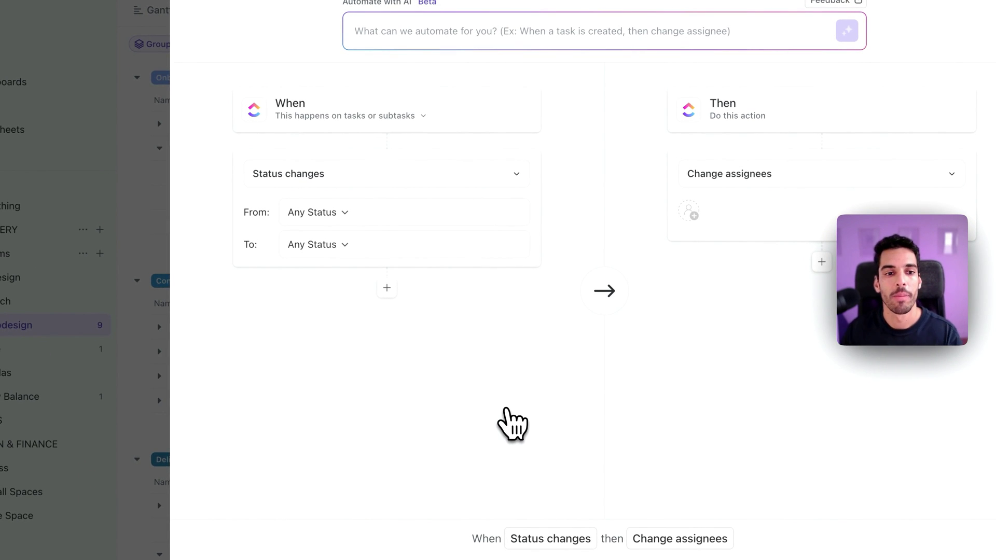
pyautogui.click(401, 173)
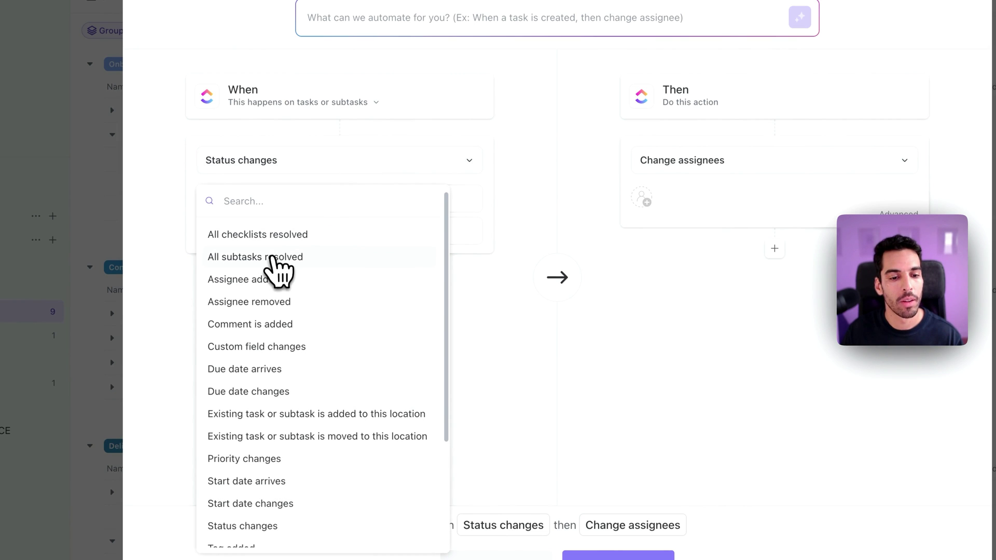
pyautogui.click(269, 368)
# Step: Add a condition to the due date trigger that Status is not any of Closed
pyautogui.click(339, 204)
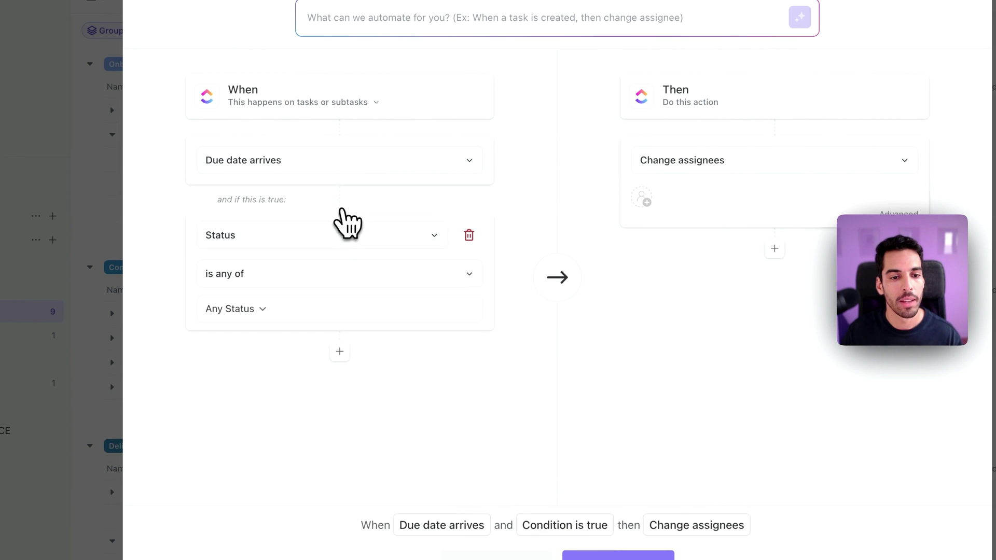
pyautogui.click(261, 307)
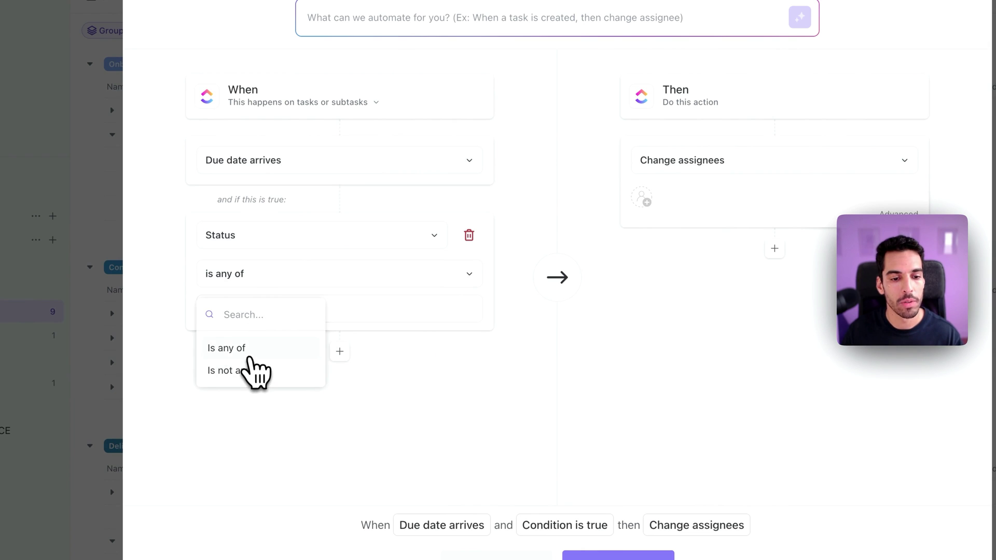
pyautogui.click(254, 371)
pyautogui.click(216, 420)
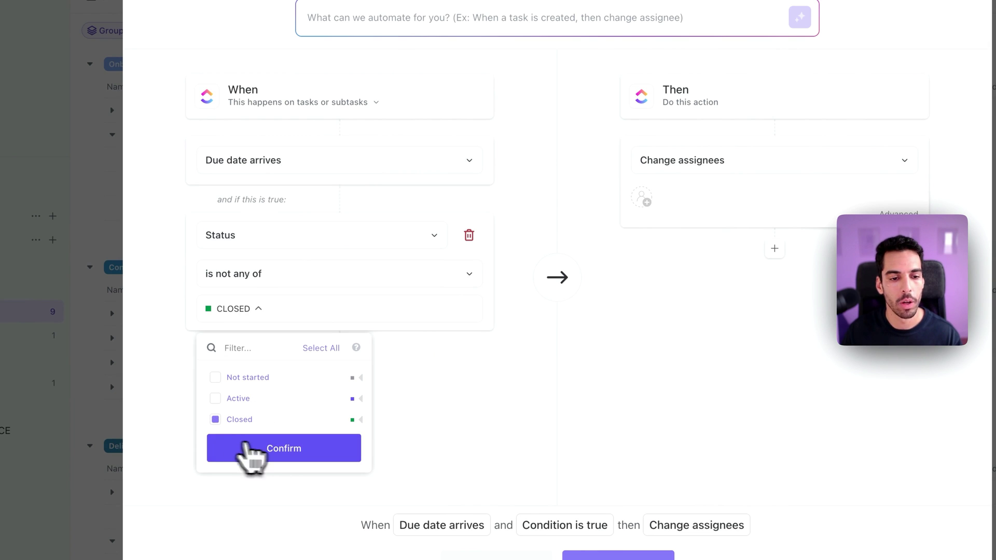
pyautogui.click(270, 448)
# Step: Set the action to Add a comment reading "🚨 This has hit deadline. Any Updates?", and create the automation
pyautogui.click(701, 161)
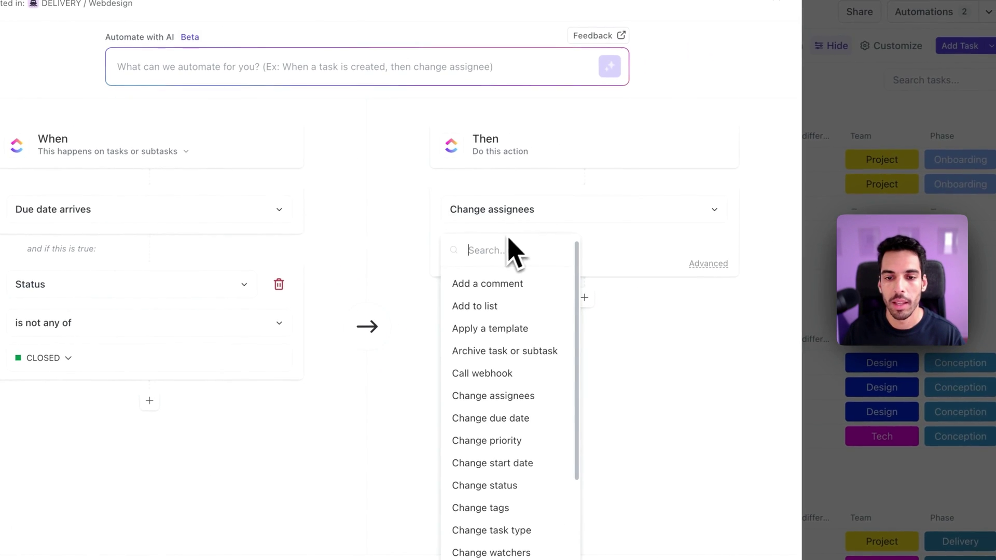
pyautogui.click(482, 283)
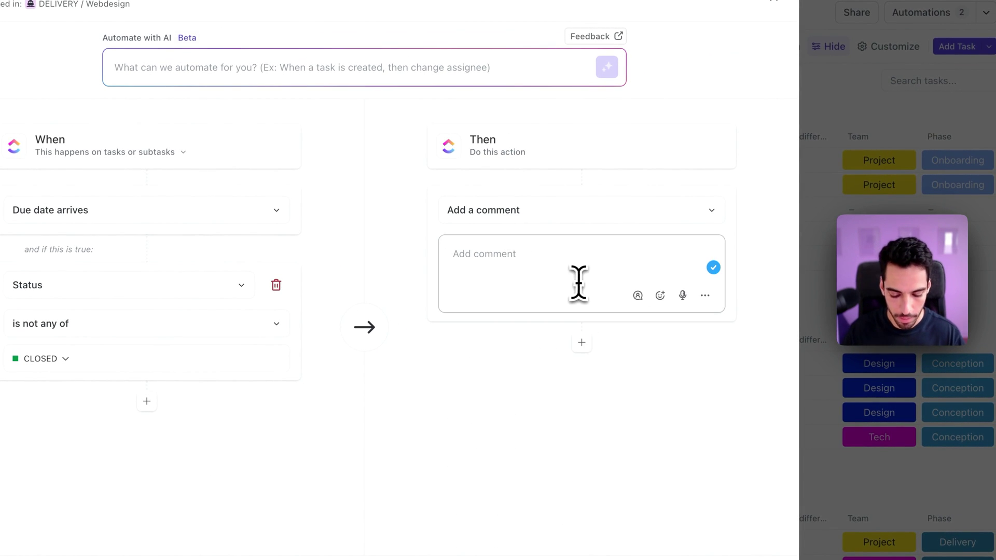
pyautogui.write('This has hit ')
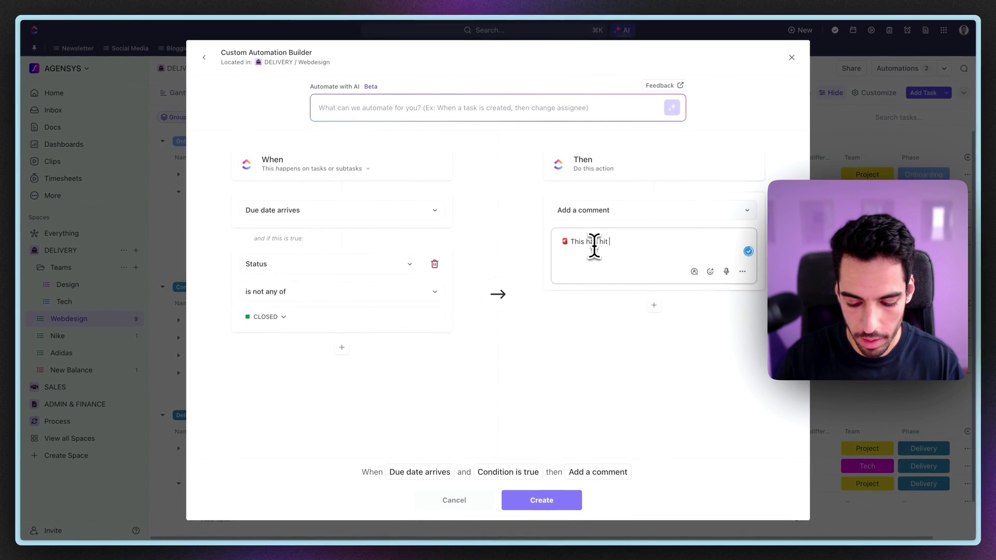
pyautogui.write('deadline. Any Updates ?')
pyautogui.moveTo(673, 241)
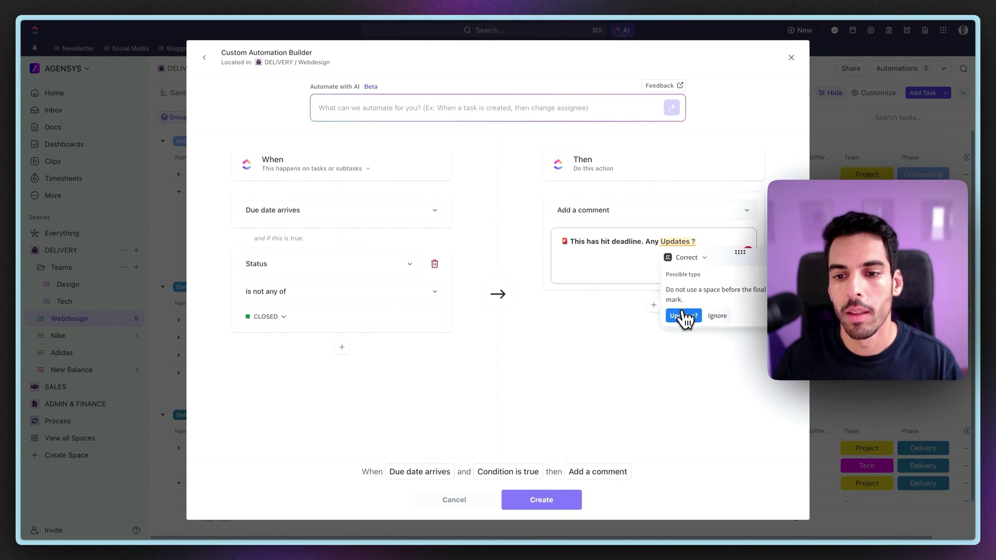
pyautogui.click(681, 317)
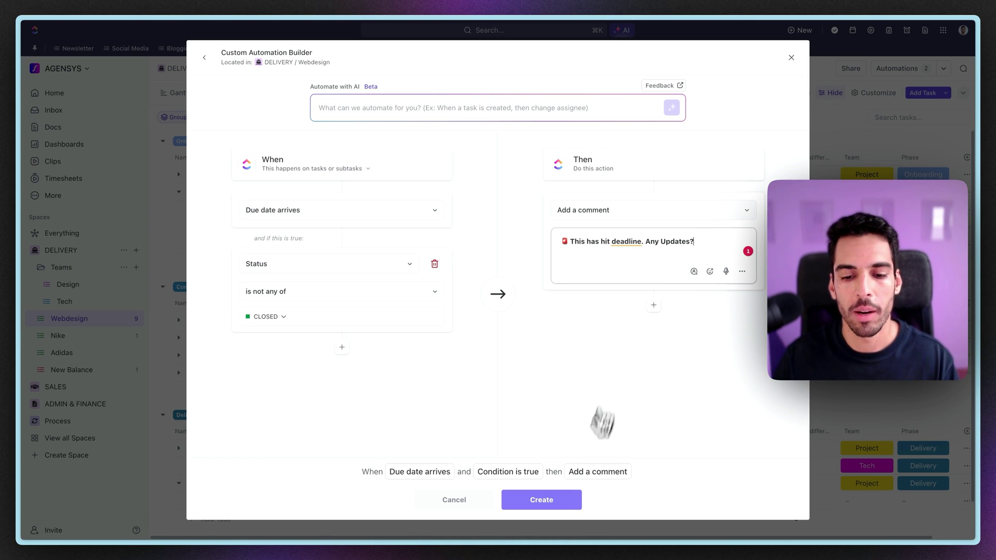
pyautogui.click(560, 500)
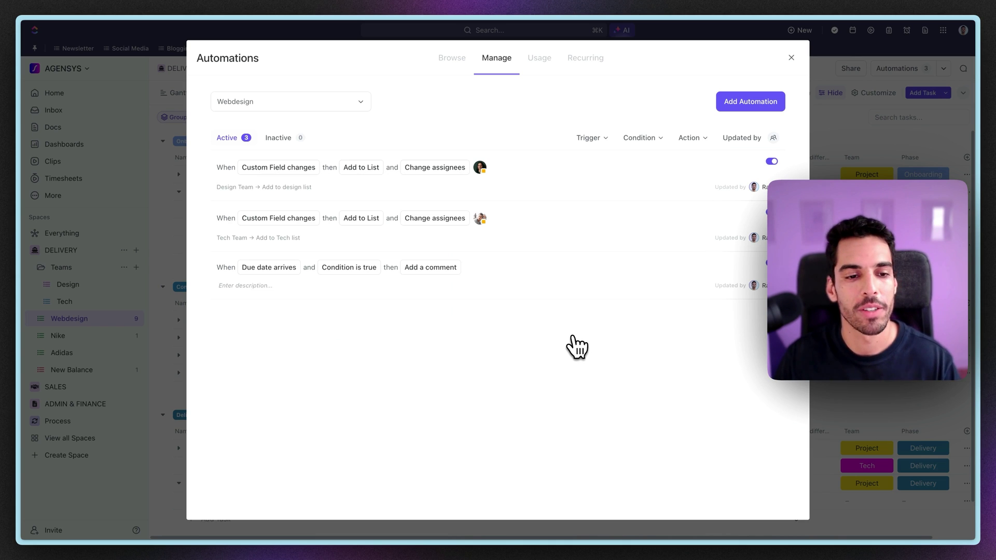
pyautogui.press('Escape')
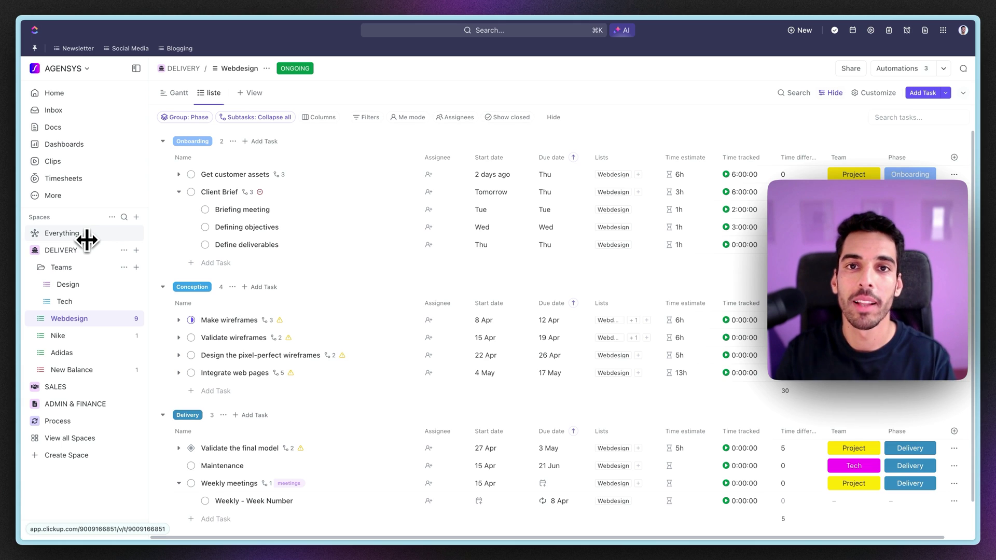
# Step: Begin saving the Integrate web pages task with its subtasks as a template named "Task Website Integration"
pyautogui.scroll(-1, 340, 290)
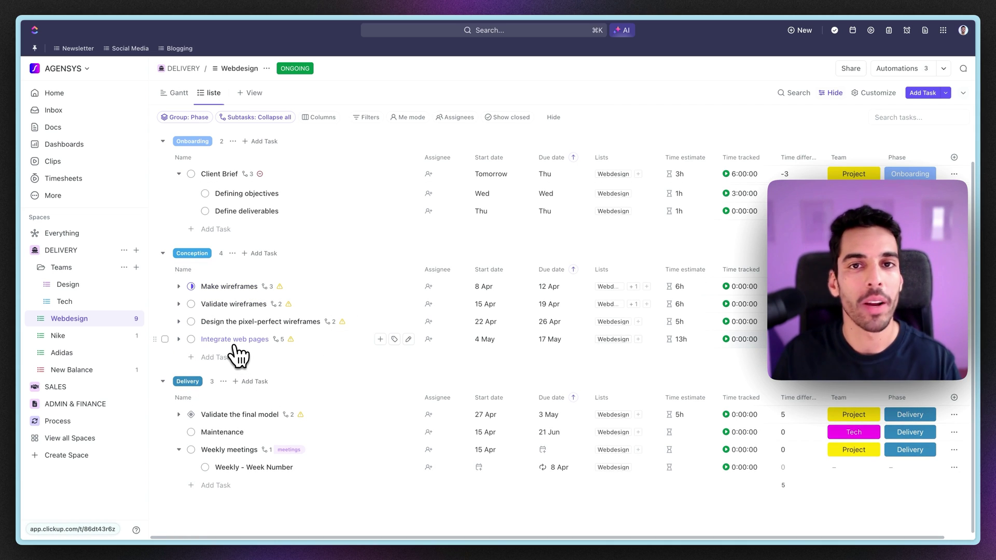
pyautogui.click(278, 340)
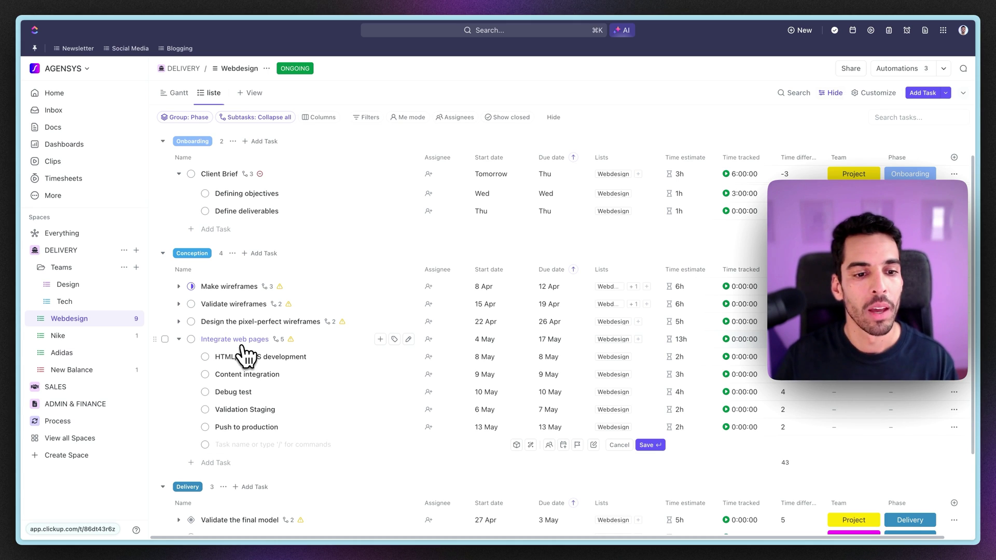
pyautogui.rightClick(237, 346)
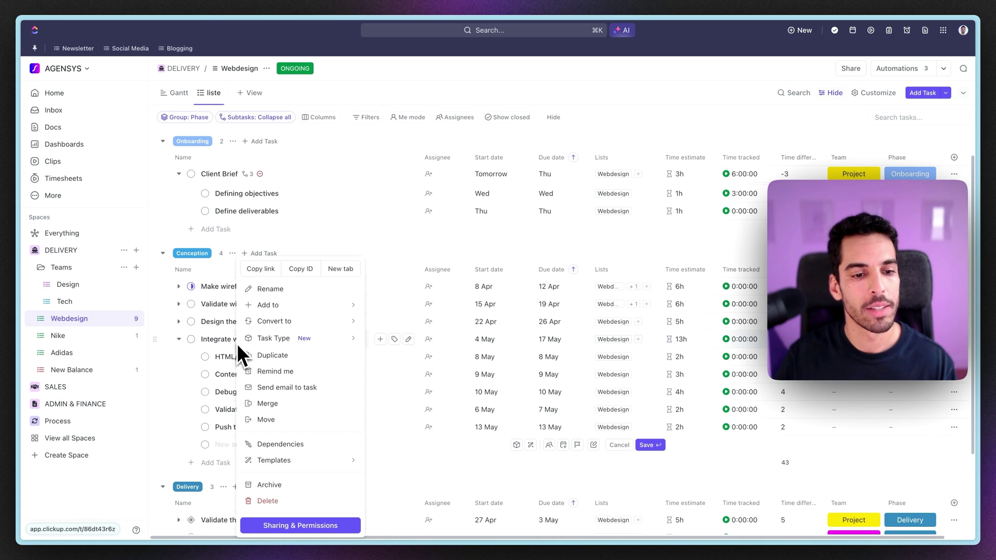
pyautogui.moveTo(287, 463)
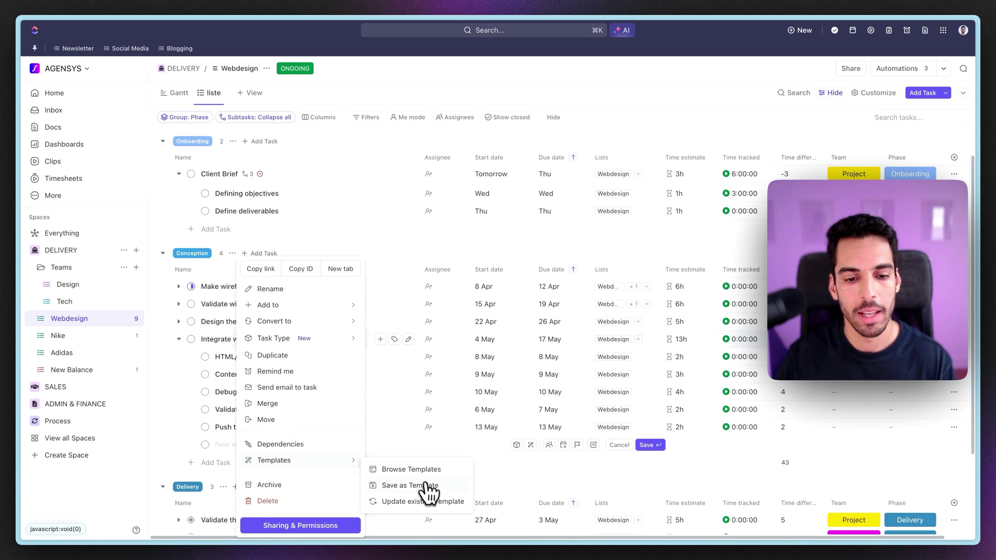
pyautogui.click(410, 484)
pyautogui.click(440, 93)
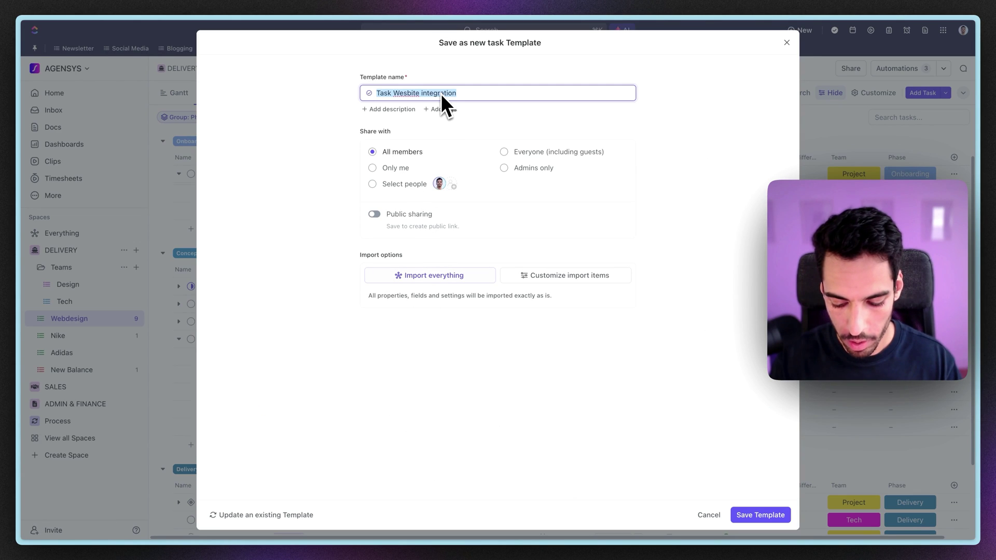
pyautogui.write('Task Websi')
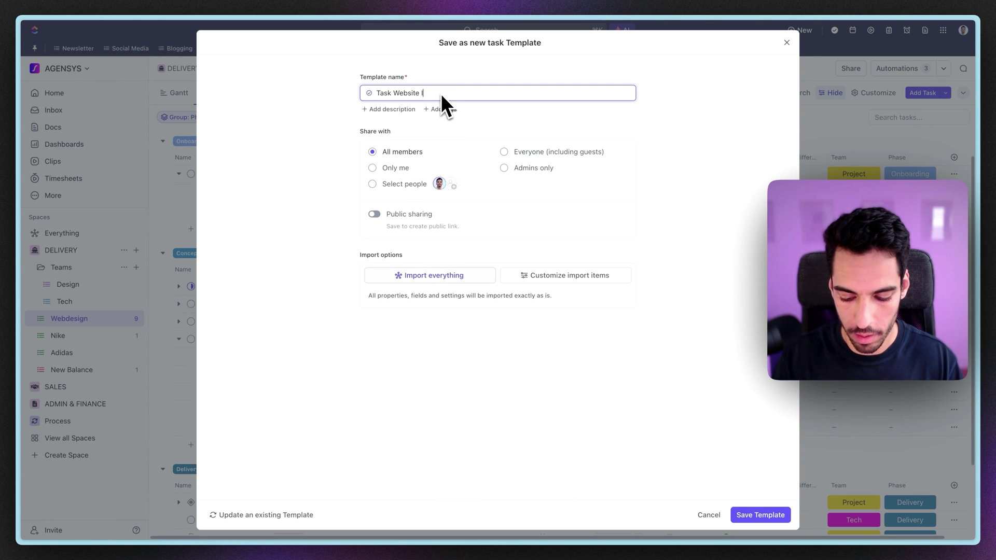
pyautogui.write('te Integration')
# Step: Customize the template's import items to exclude Watchers and Comments, and save the template
pyautogui.click(531, 278)
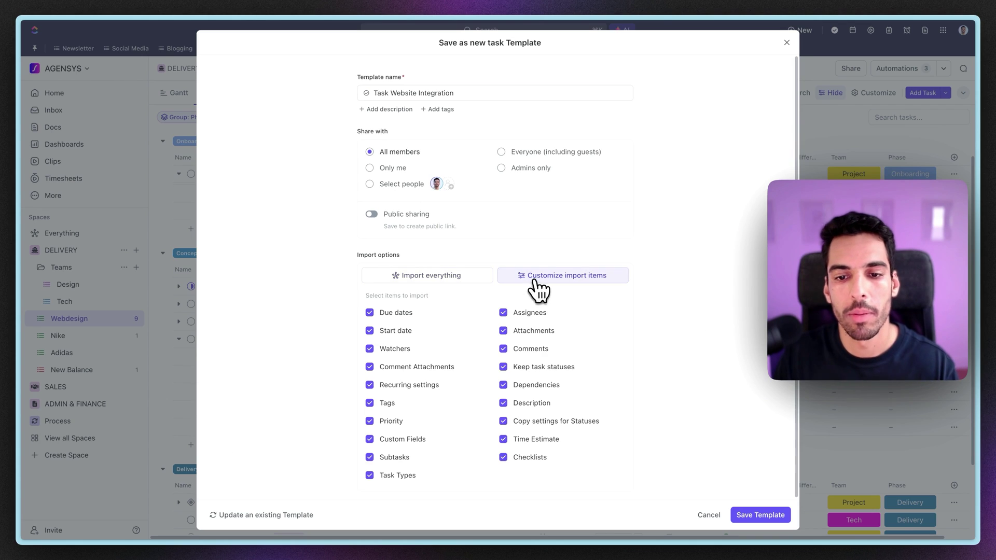
pyautogui.click(503, 349)
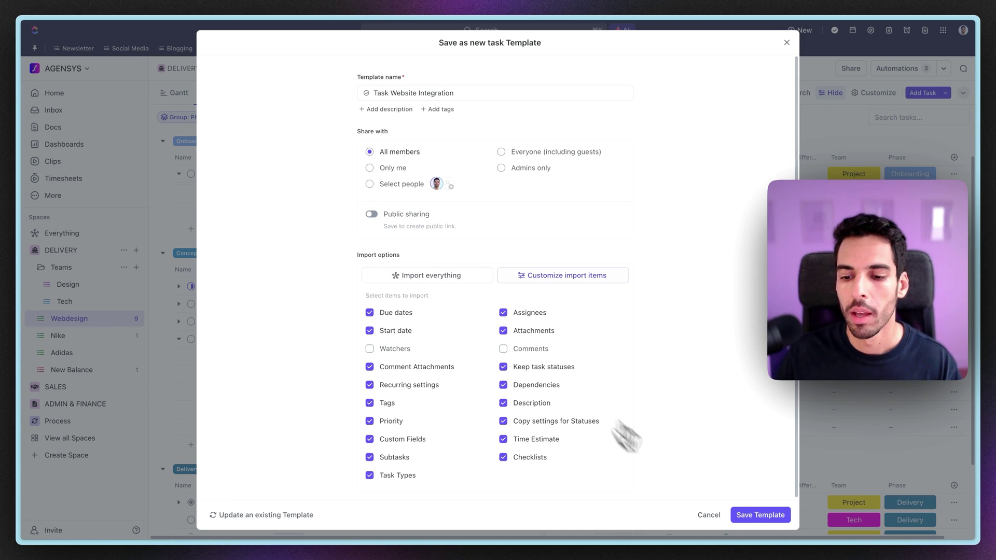
pyautogui.click(757, 518)
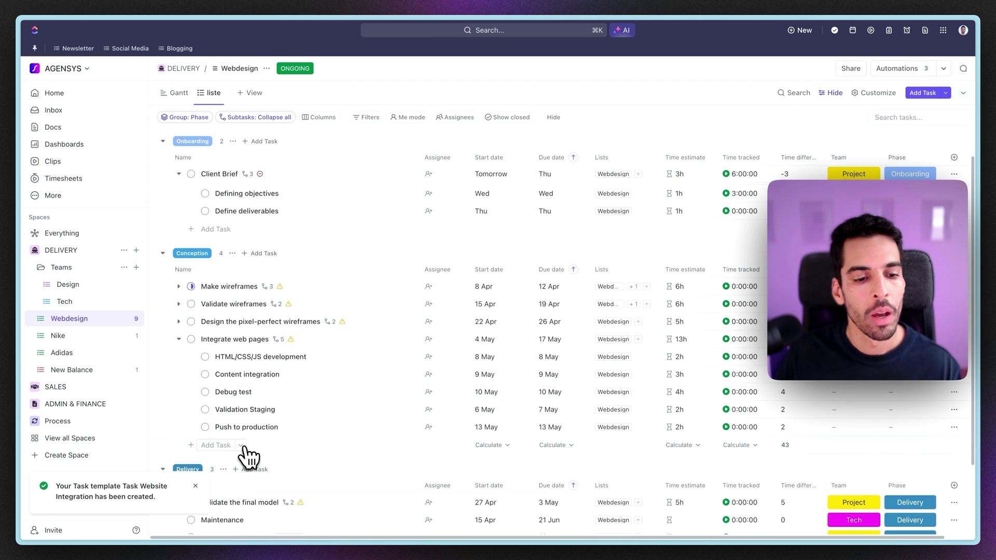
# Step: Browse the task templates from the Delivery group and pin the workspace template Task Website Integration
pyautogui.click(242, 449)
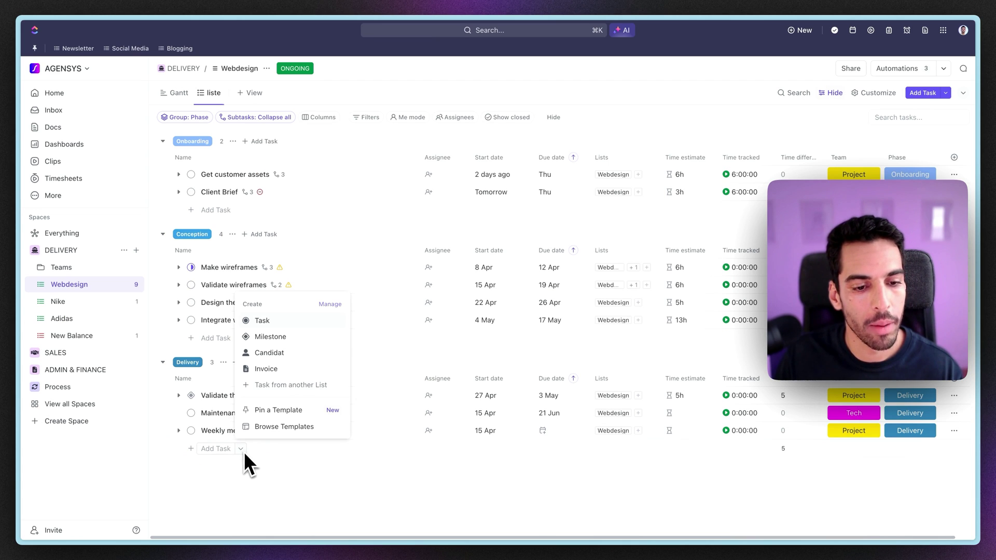
pyautogui.click(275, 426)
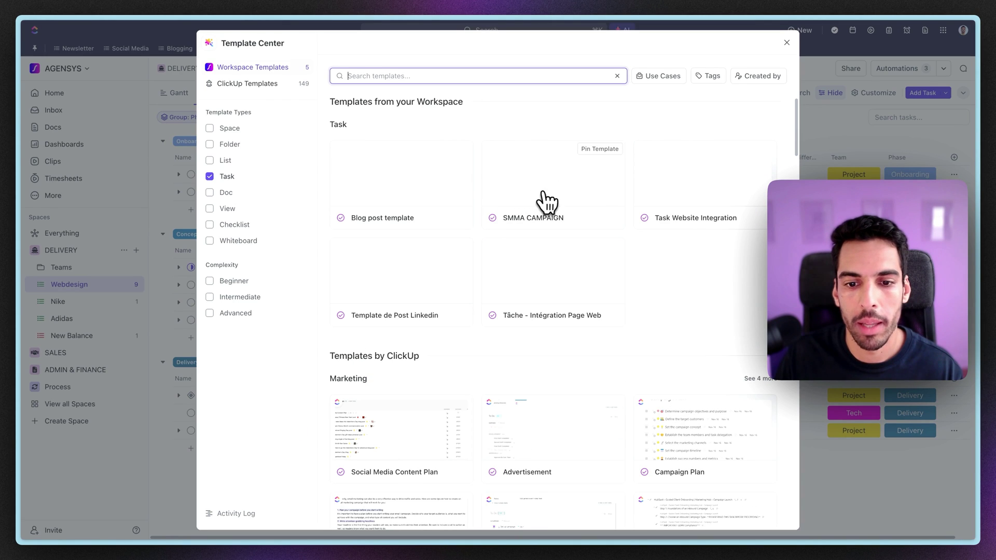
pyautogui.click(699, 199)
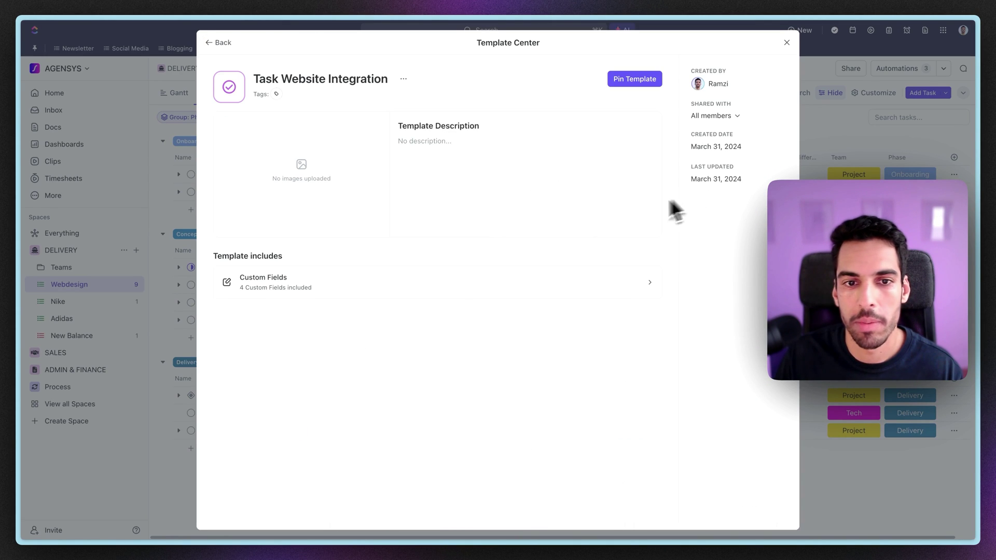
pyautogui.click(643, 92)
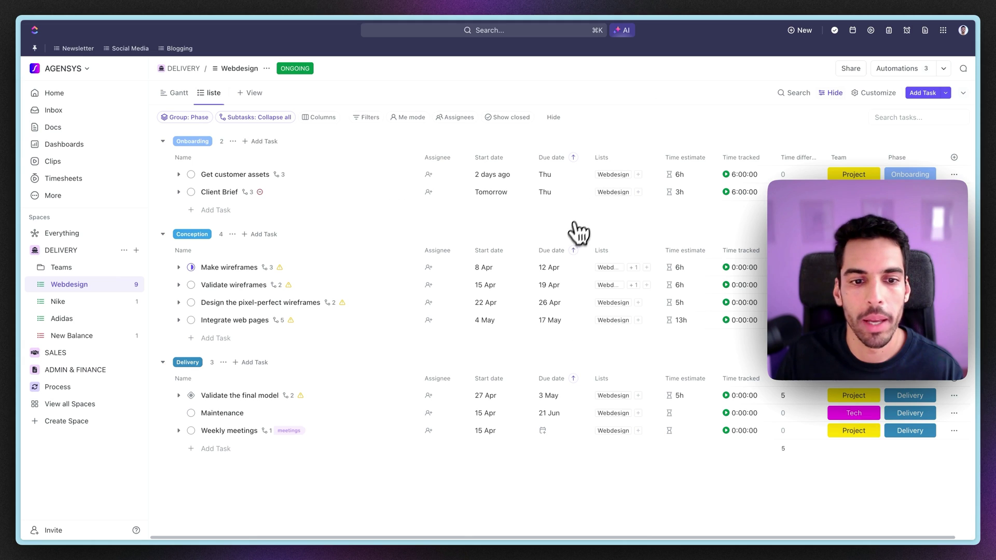
# Step: Add a task from the pinned template Task Website Integration under the Delivery group and expand its subtasks
pyautogui.click(241, 449)
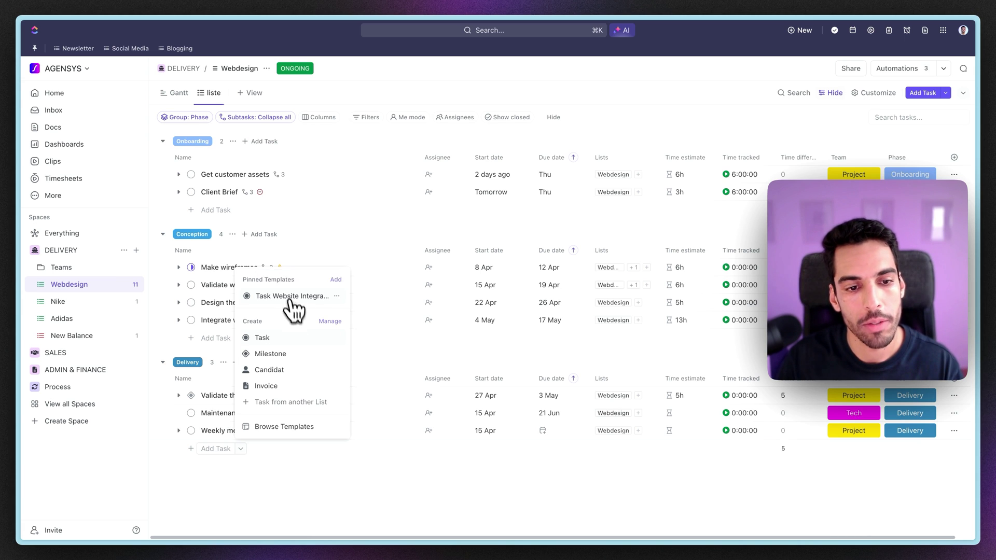
pyautogui.click(295, 300)
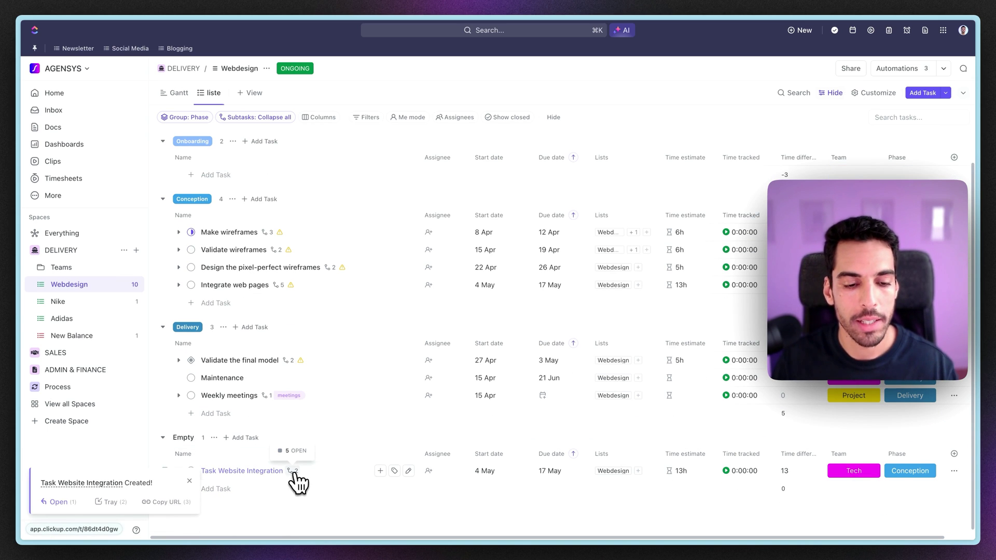
pyautogui.click(293, 471)
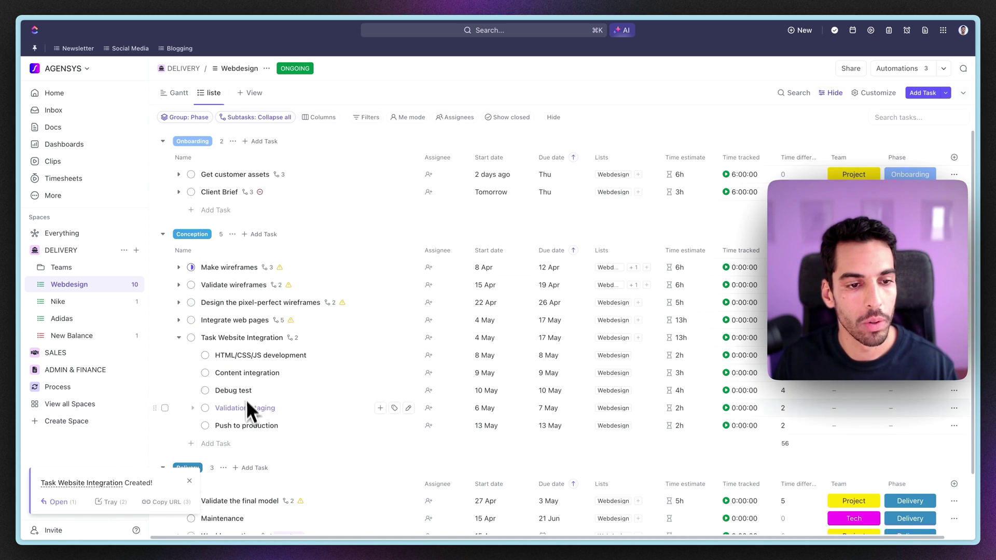
# Step: Discard the blank subtask entry and delete the Task Website Integration task from the Webdesign list
pyautogui.click(294, 338)
pyautogui.click(294, 338)
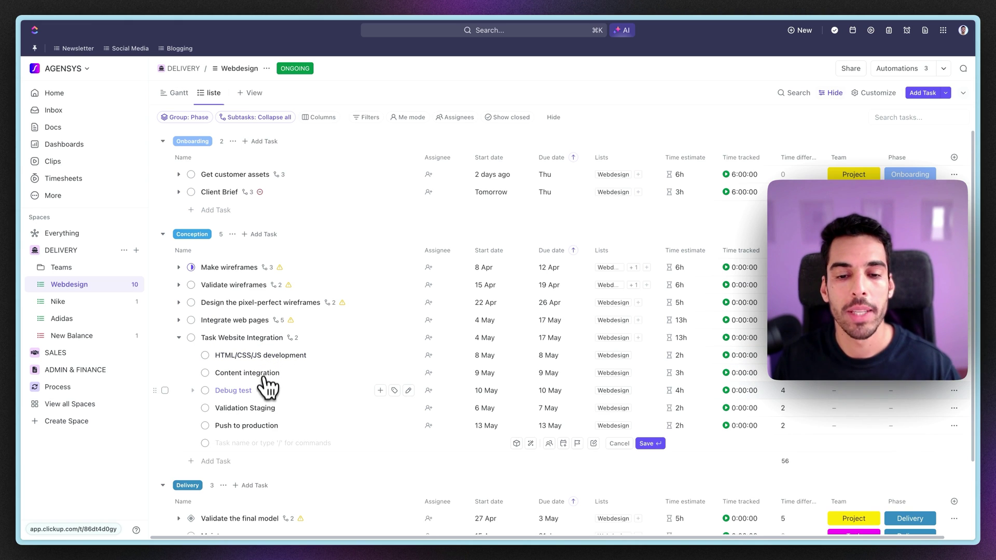
pyautogui.press('Escape')
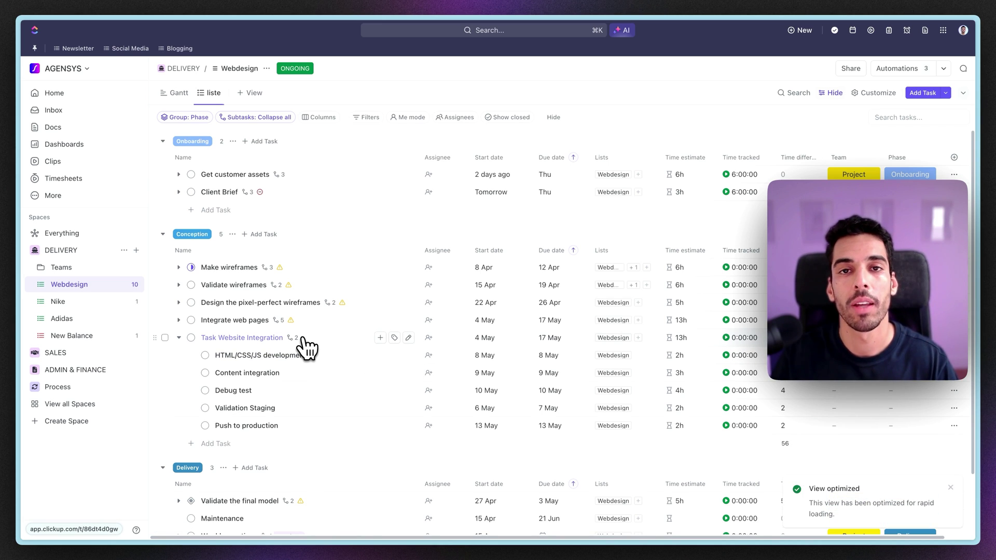
pyautogui.press('Delete')
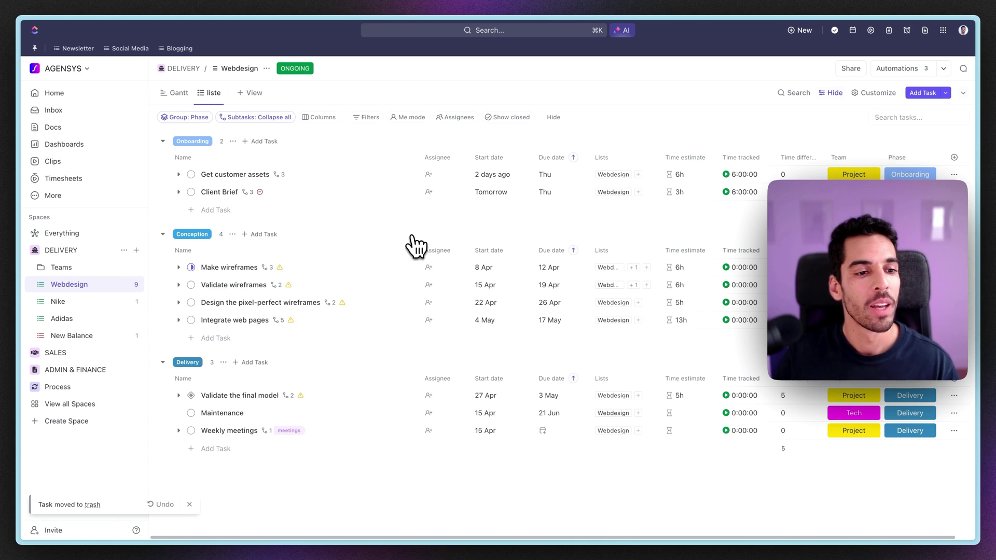
# Step: Save the Webdesign list as a list template named "Webdesign CLIENT PROJECT", importing everything and sharing it with all members
pyautogui.rightClick(97, 289)
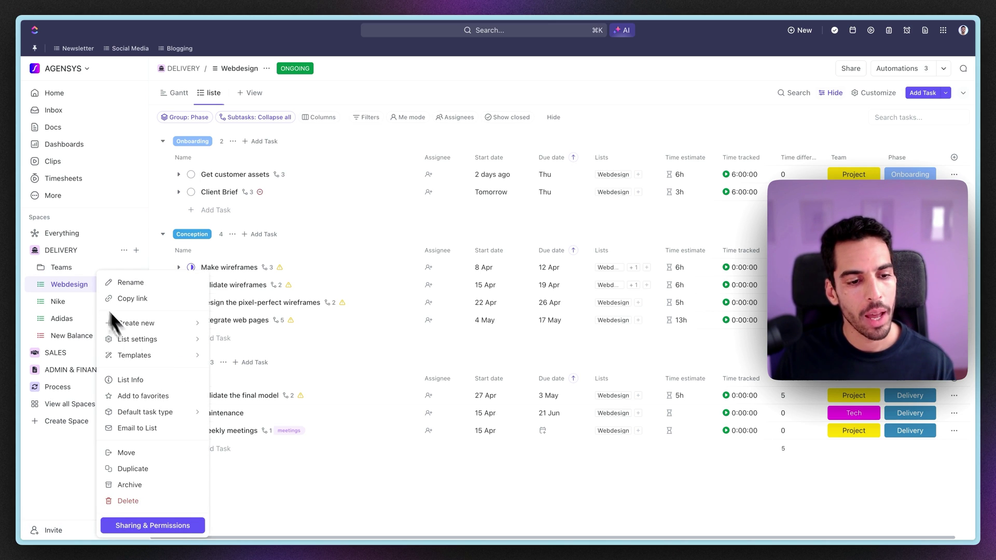
pyautogui.moveTo(159, 359)
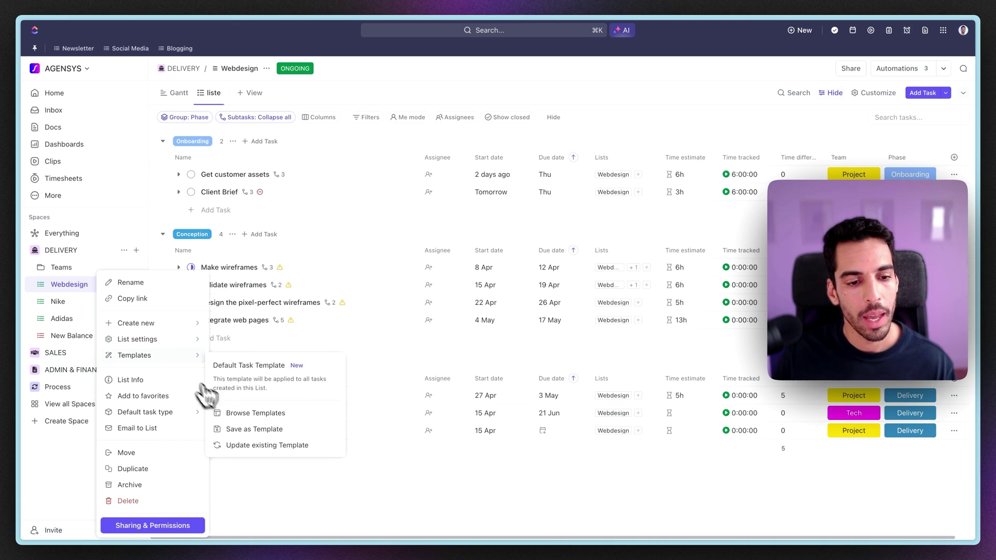
pyautogui.click(249, 430)
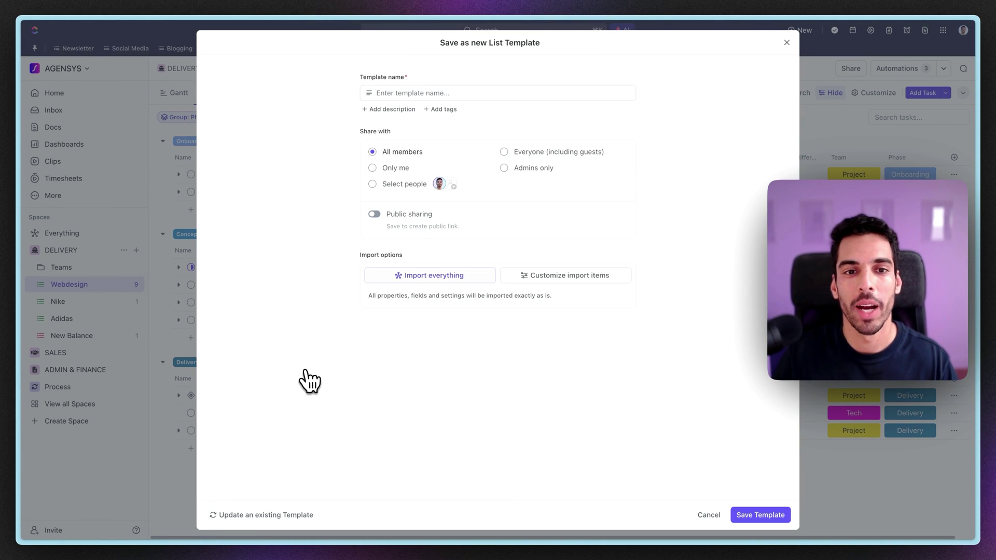
pyautogui.click(467, 92)
pyautogui.write('Webdes')
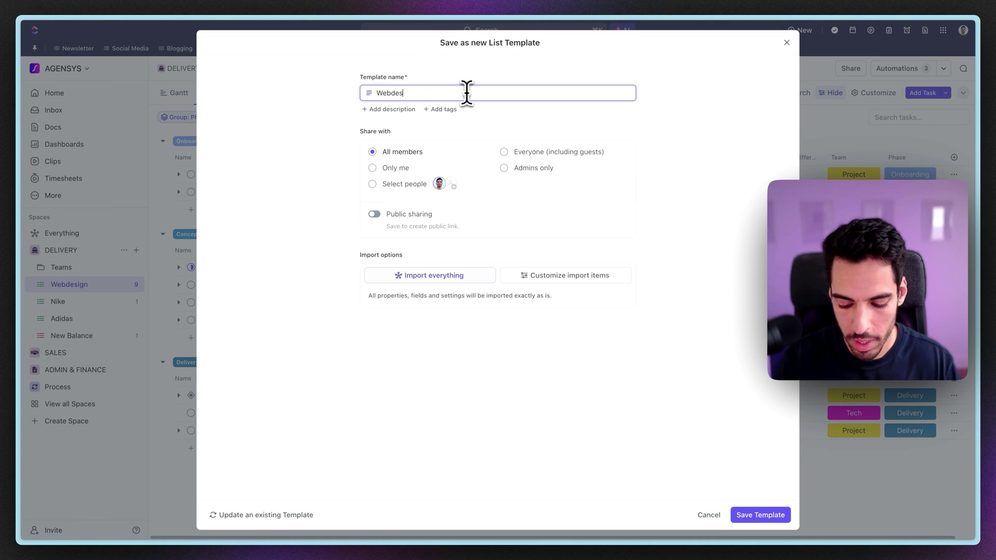
pyautogui.write('ign CLIENT ')
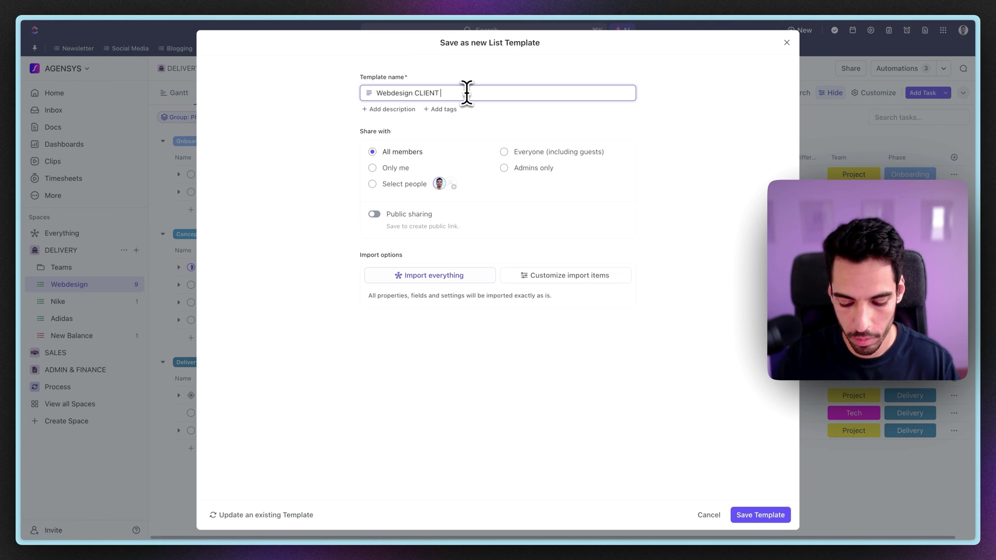
pyautogui.write('PROJECT')
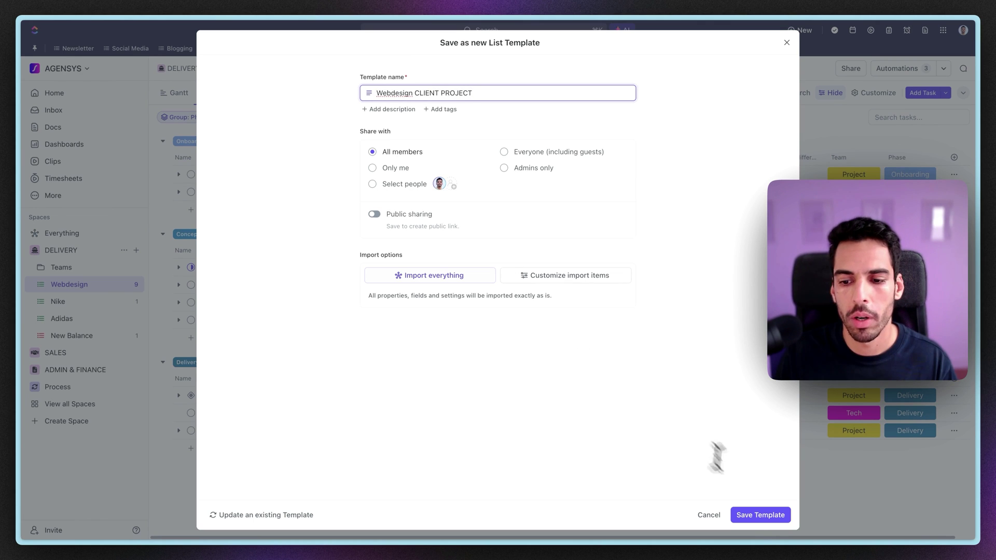
pyautogui.click(758, 516)
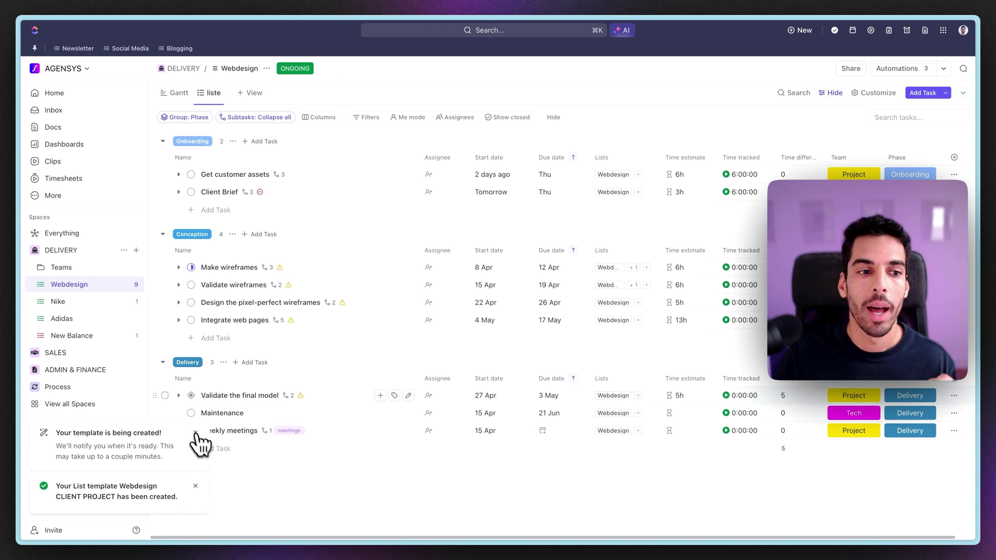
# Step: Start a new list in the DELIVERY space from the Webdesign CLIENT PROJECT template and name it "Puma"
pyautogui.click(137, 251)
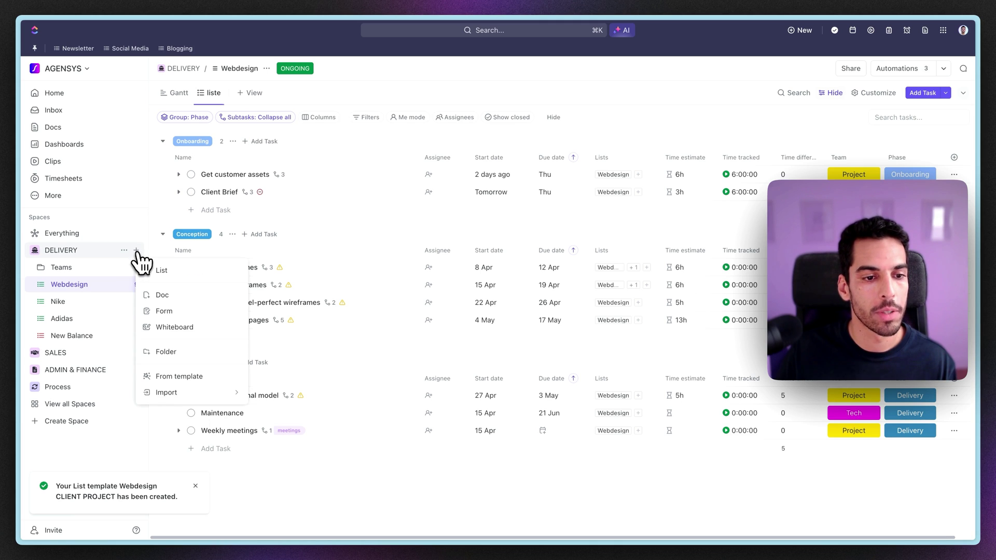
pyautogui.click(199, 377)
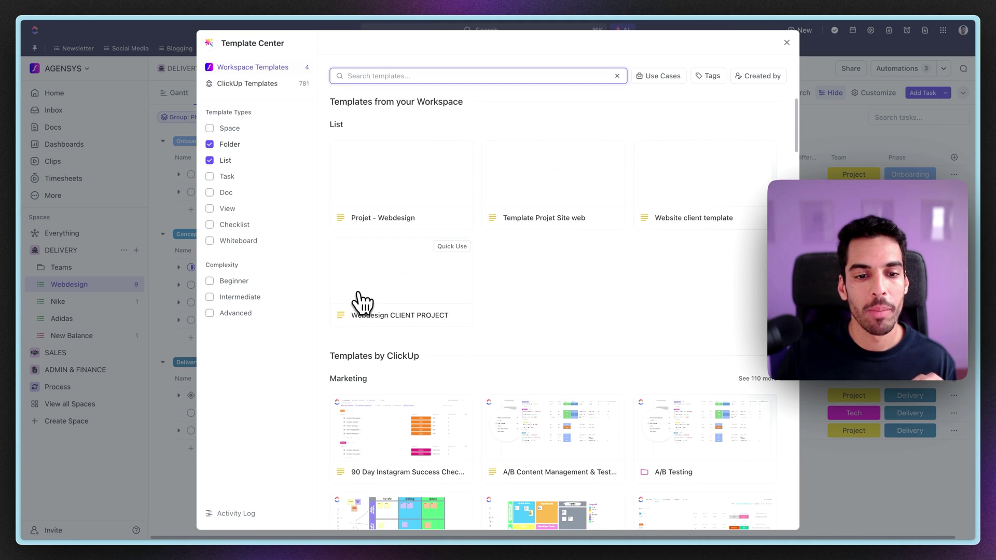
pyautogui.click(368, 300)
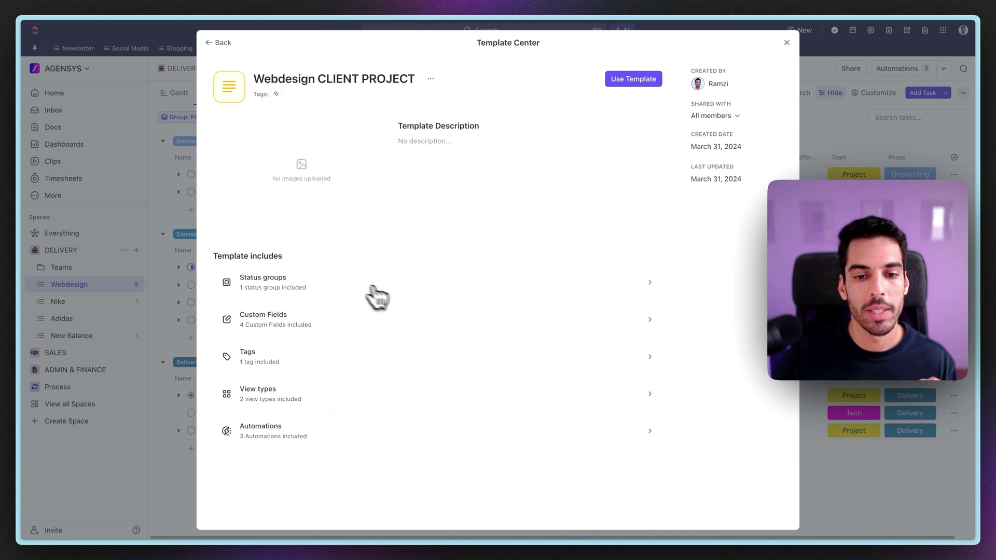
pyautogui.click(630, 80)
pyautogui.click(419, 92)
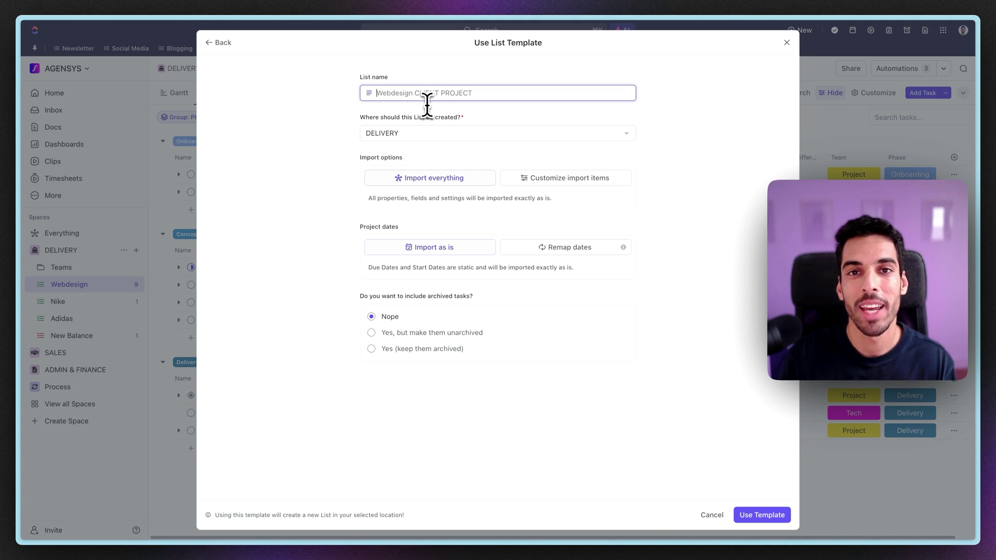
pyautogui.write('Pu')
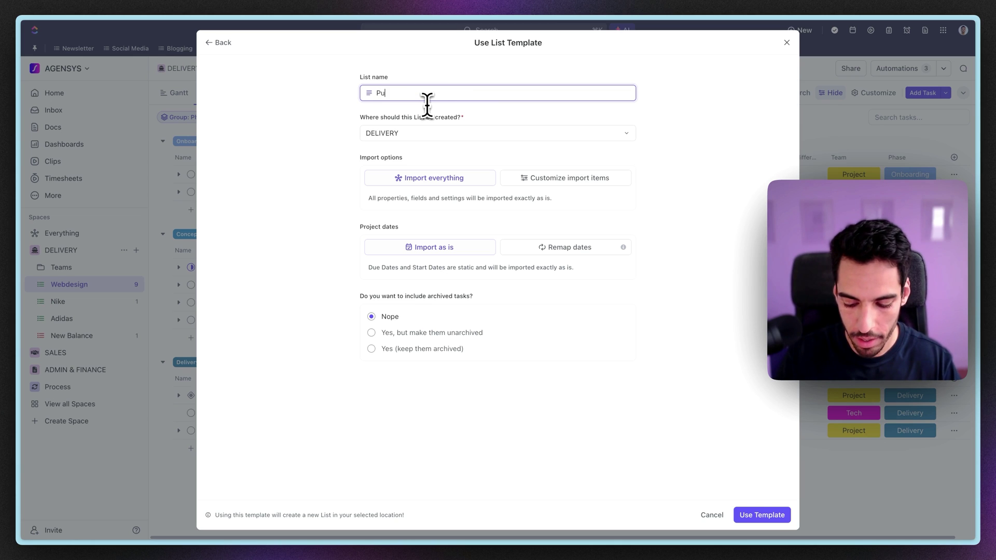
pyautogui.write('ma')
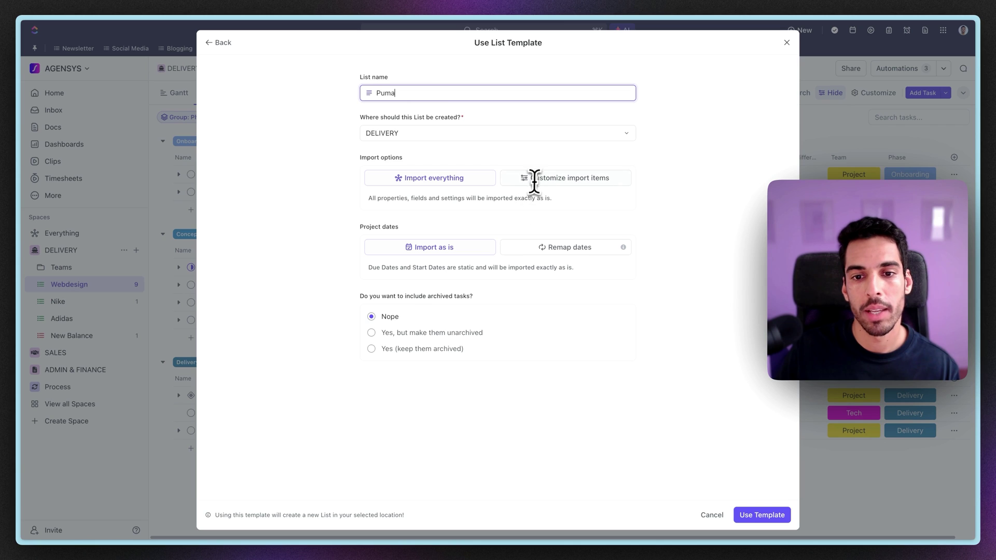
# Step: Remap the project dates of the Puma list to start on 3 June 2024
pyautogui.click(551, 252)
pyautogui.click(470, 285)
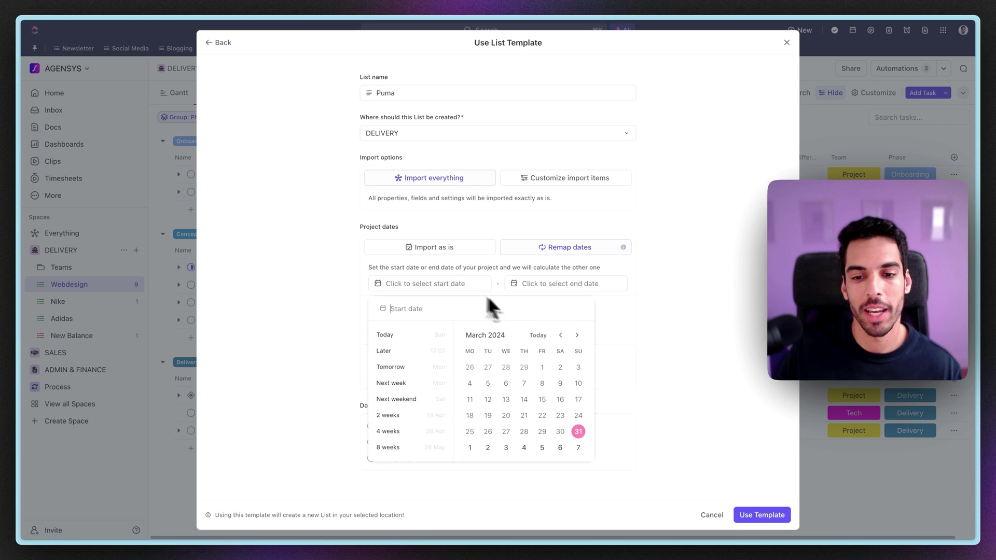
pyautogui.click(577, 335)
pyautogui.click(576, 335)
pyautogui.click(576, 335)
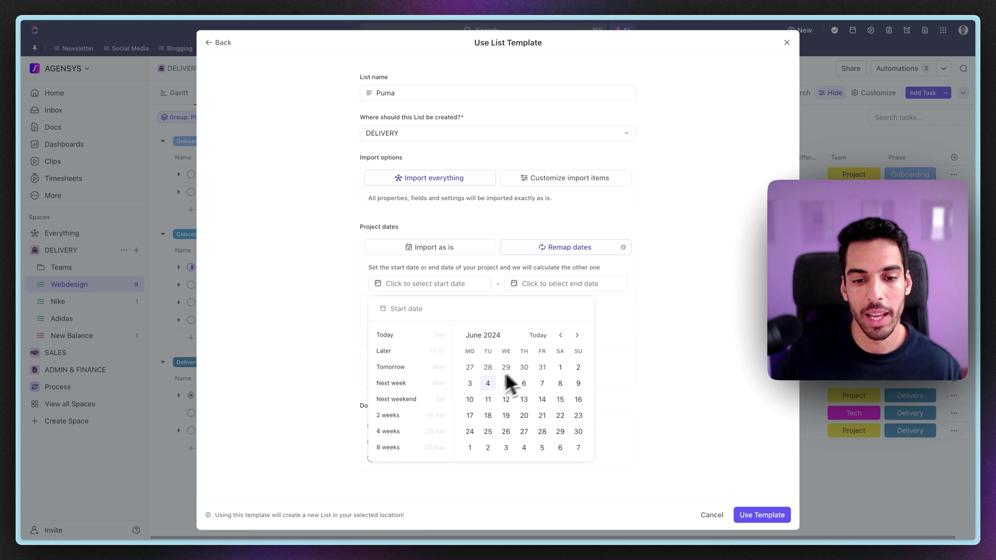
pyautogui.click(470, 383)
pyautogui.click(645, 339)
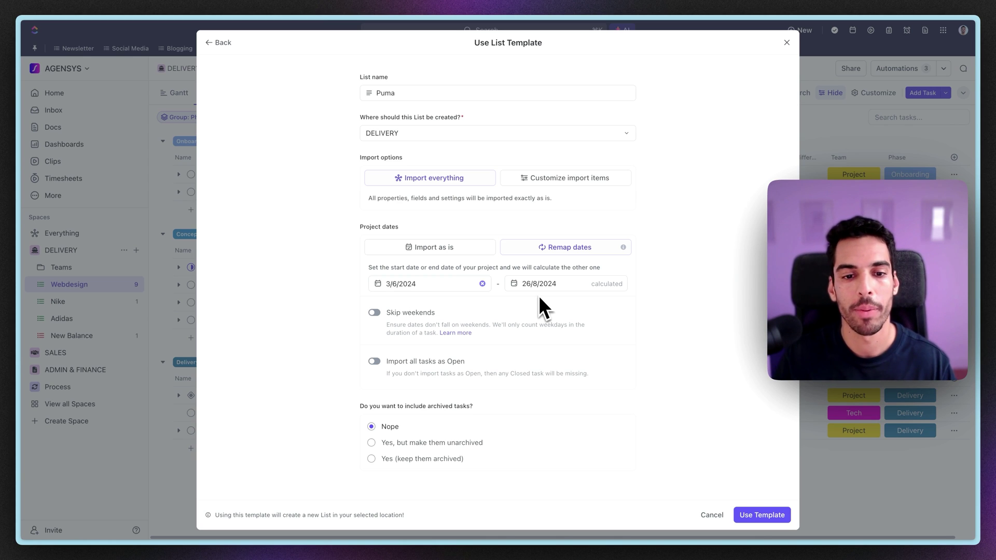
# Step: Enable skipping weekends and importing all tasks as Open, and create the Puma list from the template
pyautogui.click(375, 313)
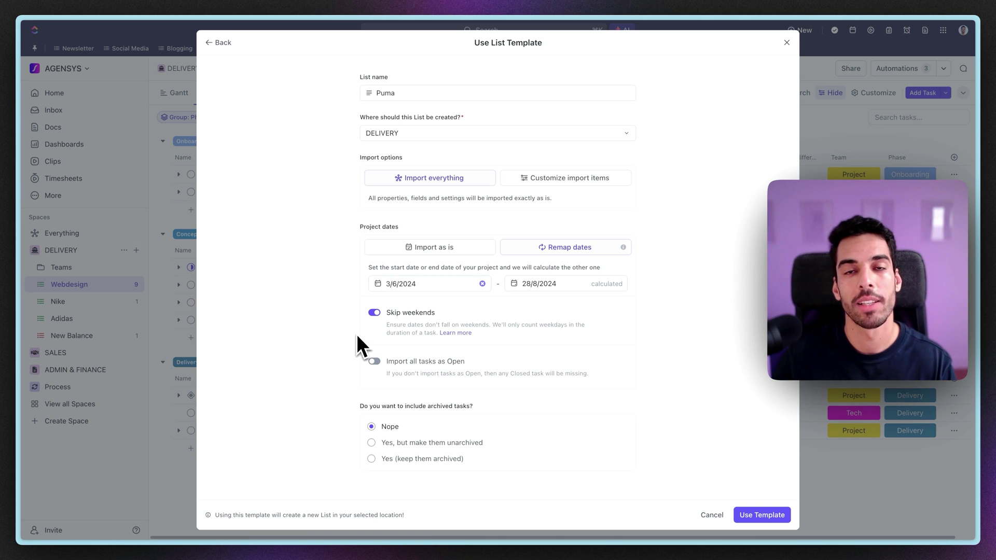
pyautogui.click(374, 361)
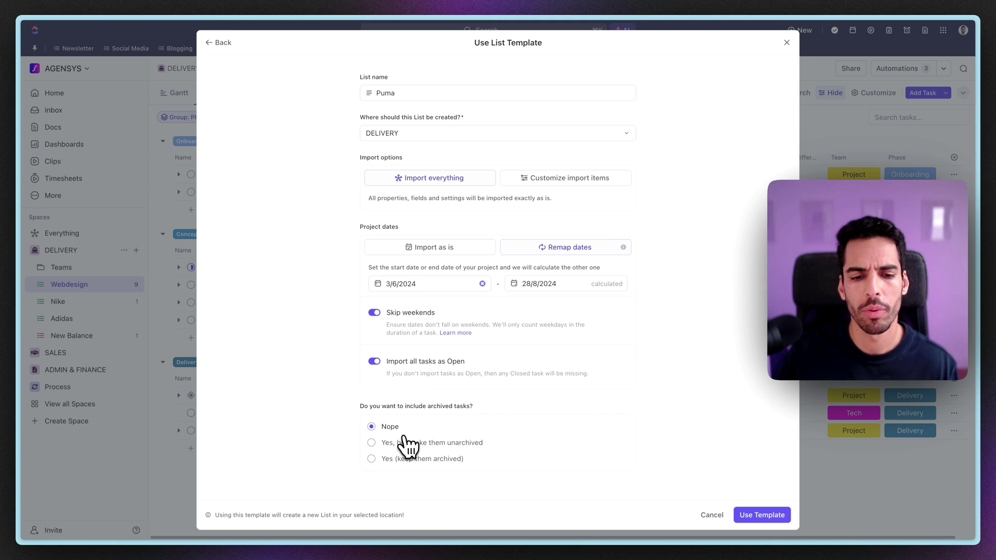
pyautogui.click(753, 515)
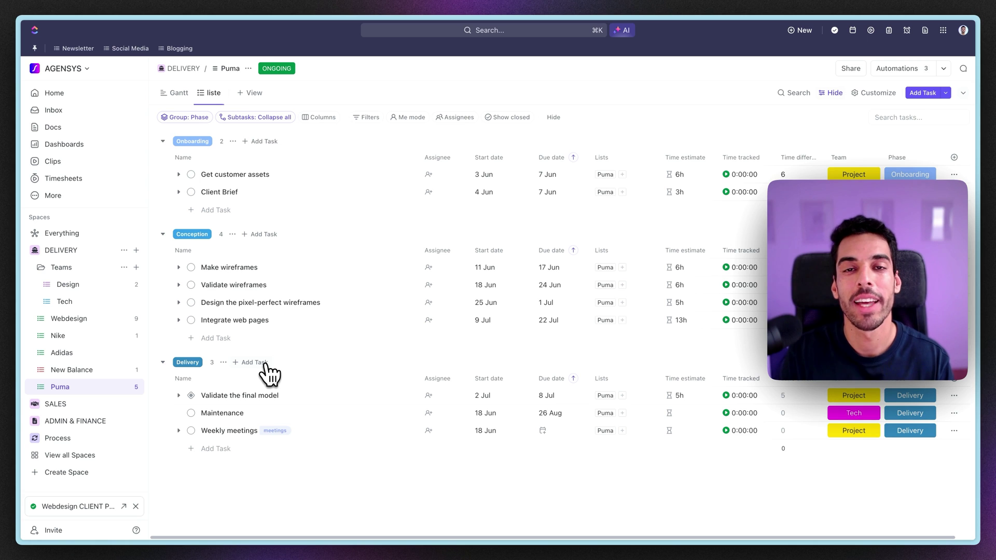
# Step: Examine the Client Brief and Make wireframes subtasks in the Puma list and its schedule in the Gantt view
pyautogui.click(178, 192)
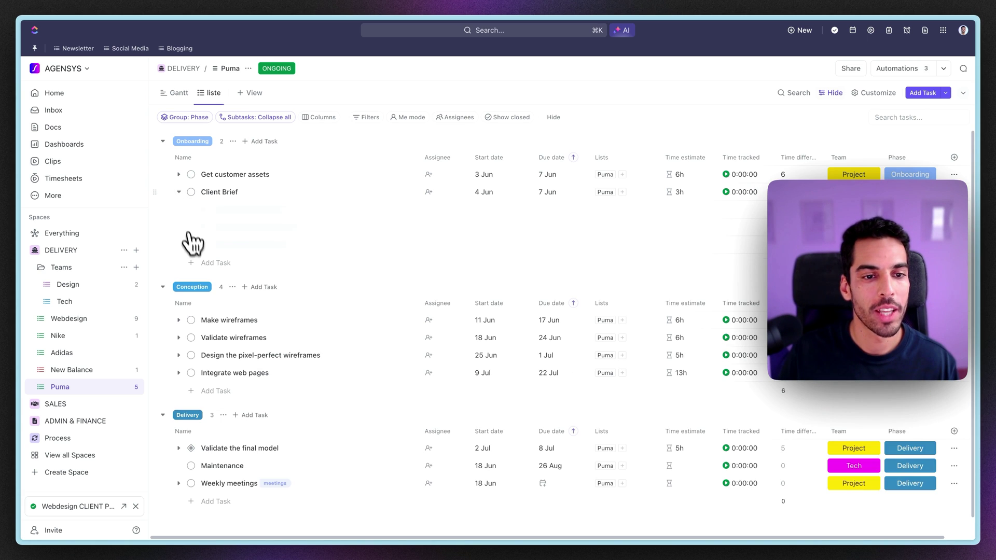
pyautogui.click(178, 320)
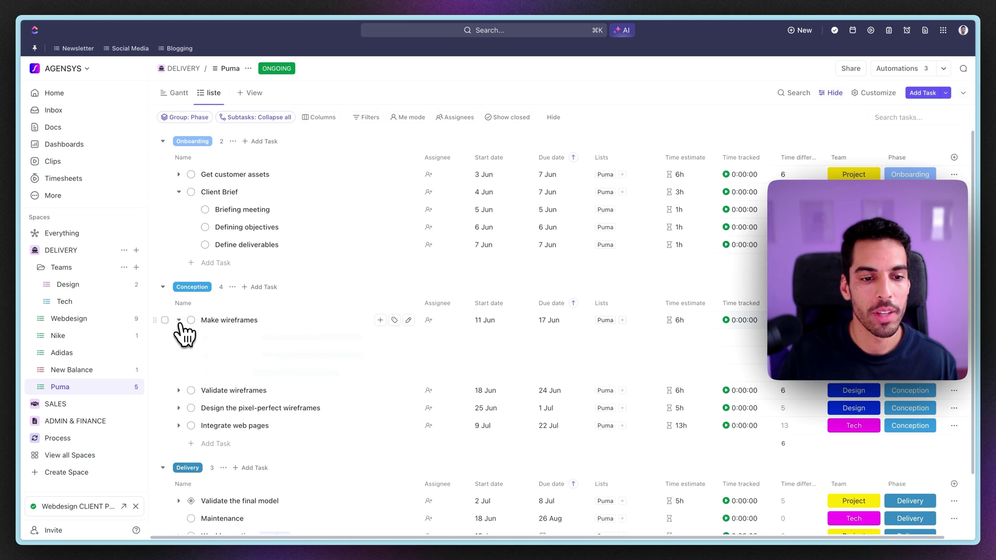
pyautogui.click(179, 93)
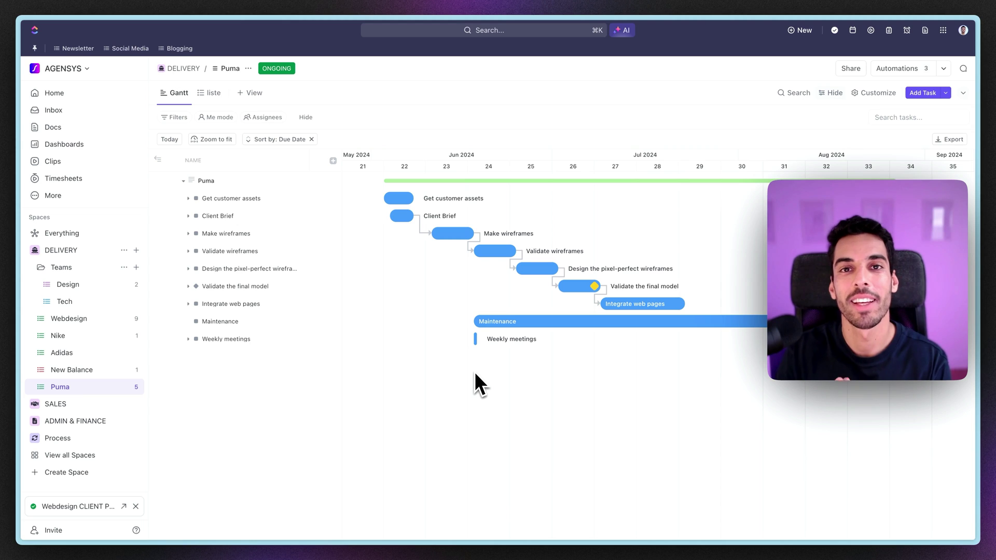